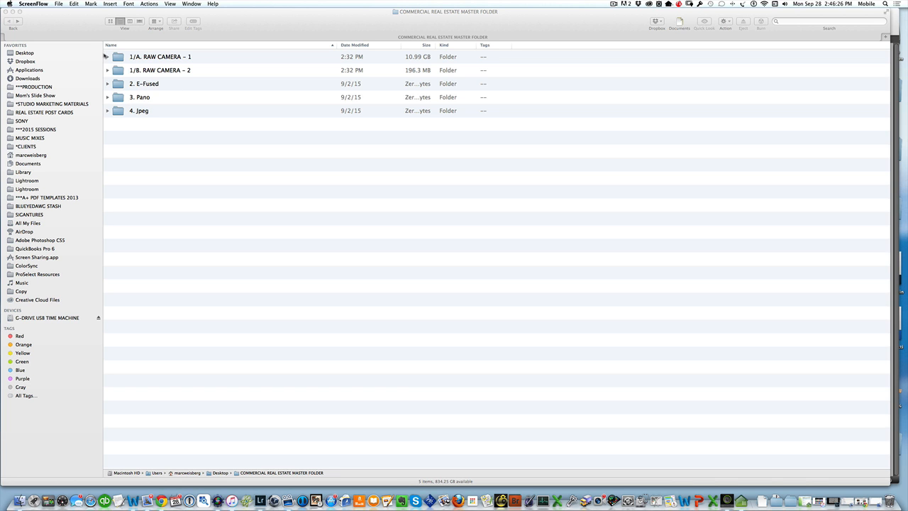
Step: View the contents of the 1/A. RAW CAMERA - 1 folder, returning to the master folder
double_click(120, 58)
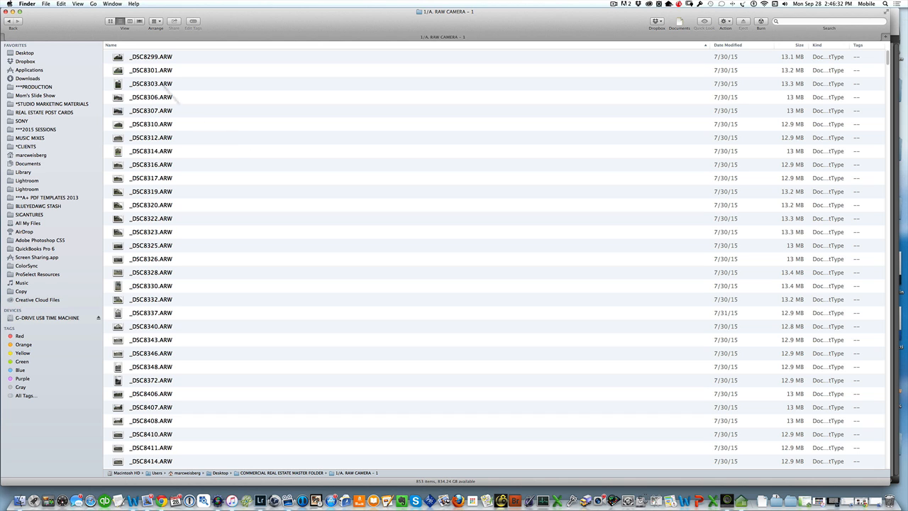
click(9, 22)
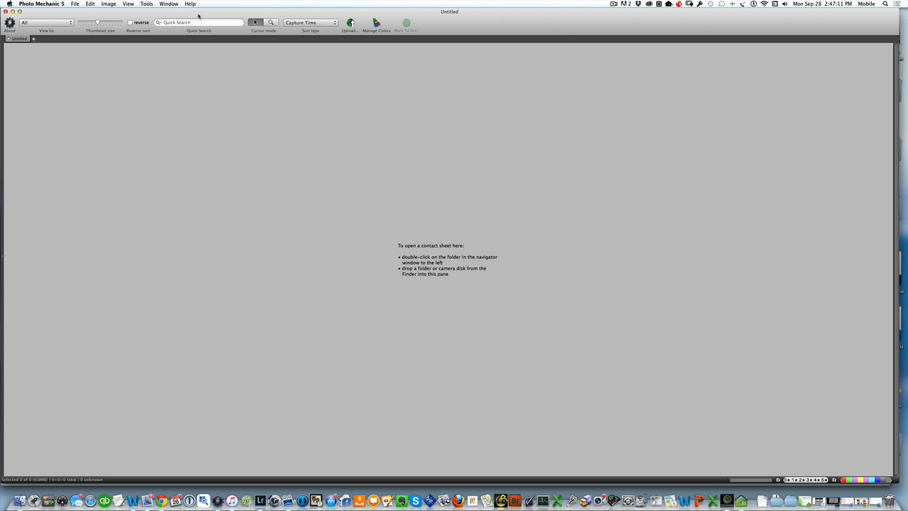
Step: Open the 1/A. RAW CAMERA - 1 folder from Finder as a contact sheet in Photo Mechanic
key(F11)
key(F11)
key(ctrl+Up)
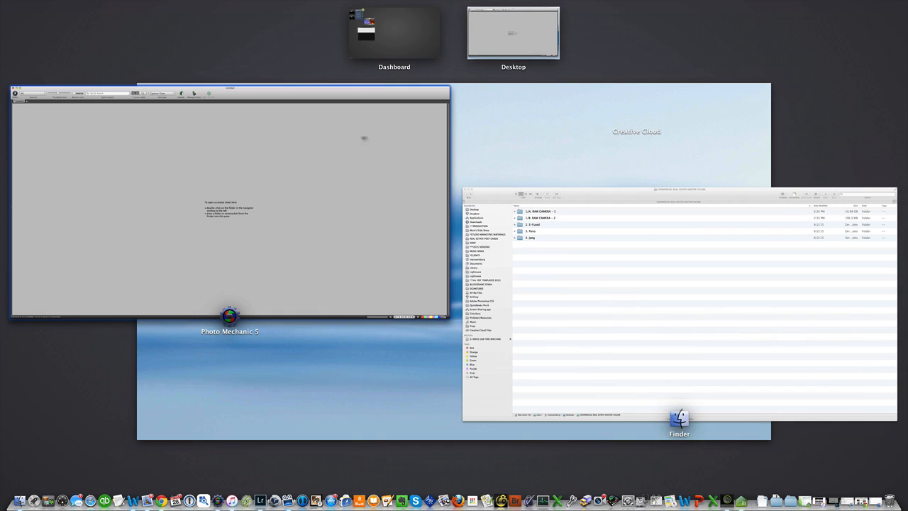
click(552, 263)
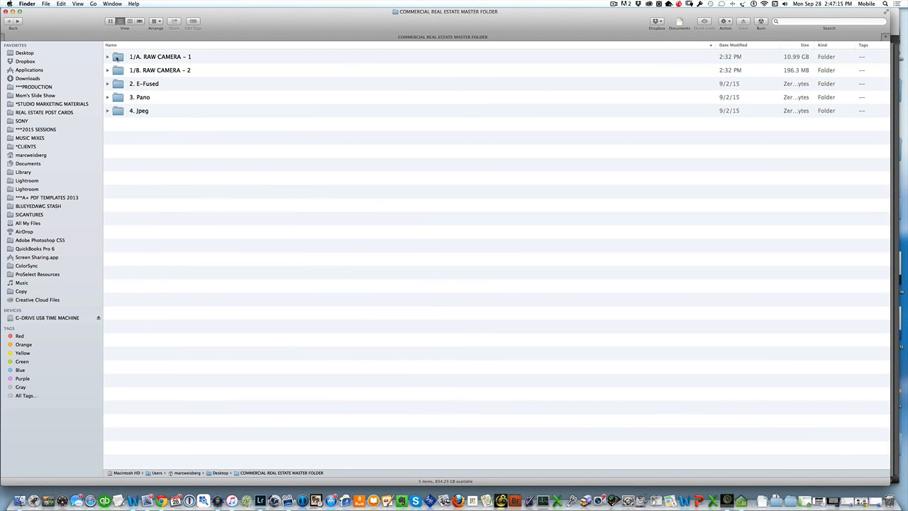
drag(117, 57, 219, 488)
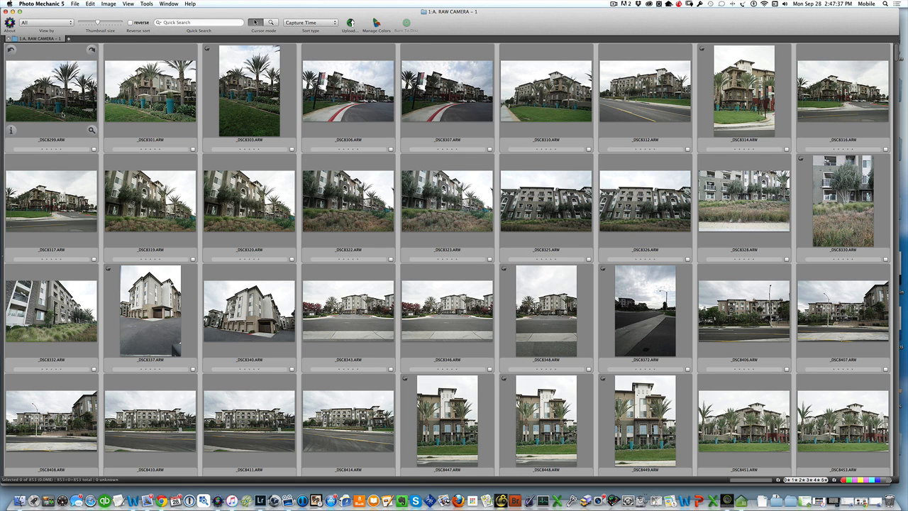
Step: Mark photos _DSC8299.ARW, _DSC8306.ARW and _DSC8310.ARW with the red color class
click(62, 113)
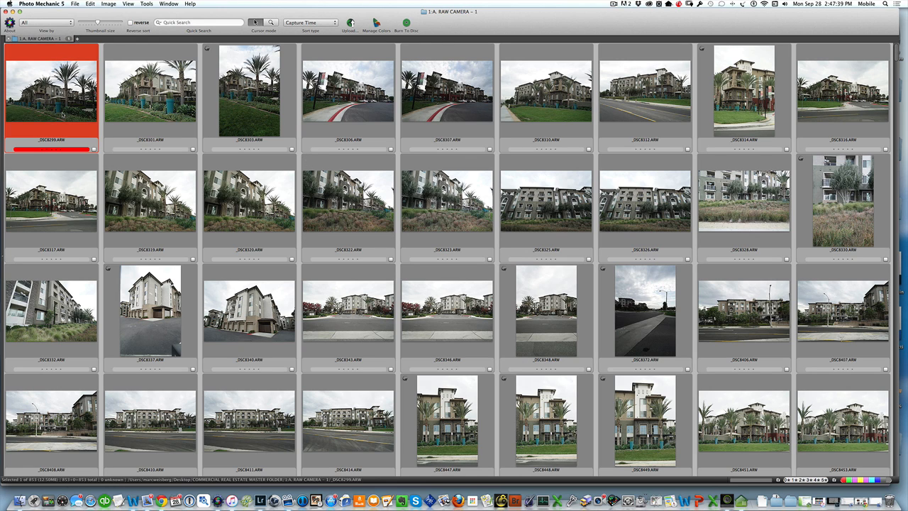
key(Right)
key(Right)
key(Right)
key(1)
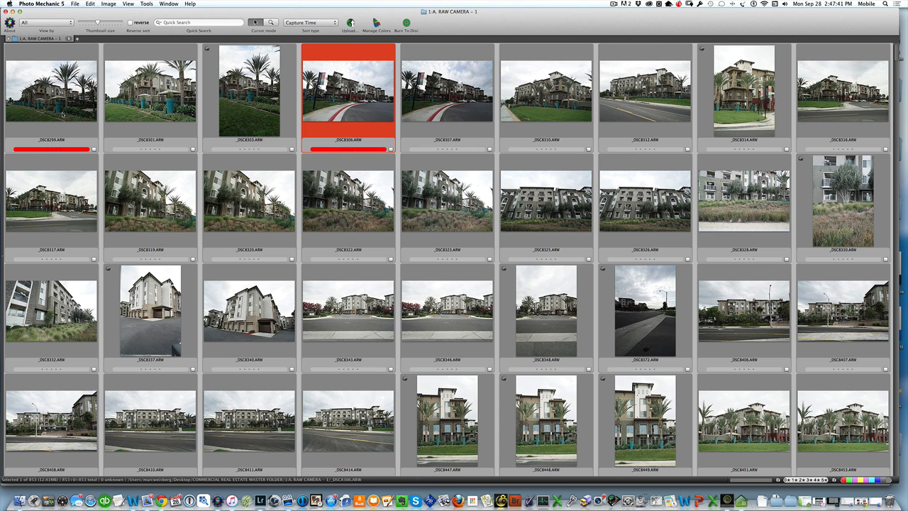
key(Right)
key(Right)
key(1)
Step: Mark photo _DSC8317.ARW at the start of the second row with the red color class
key(Down)
key(Left)
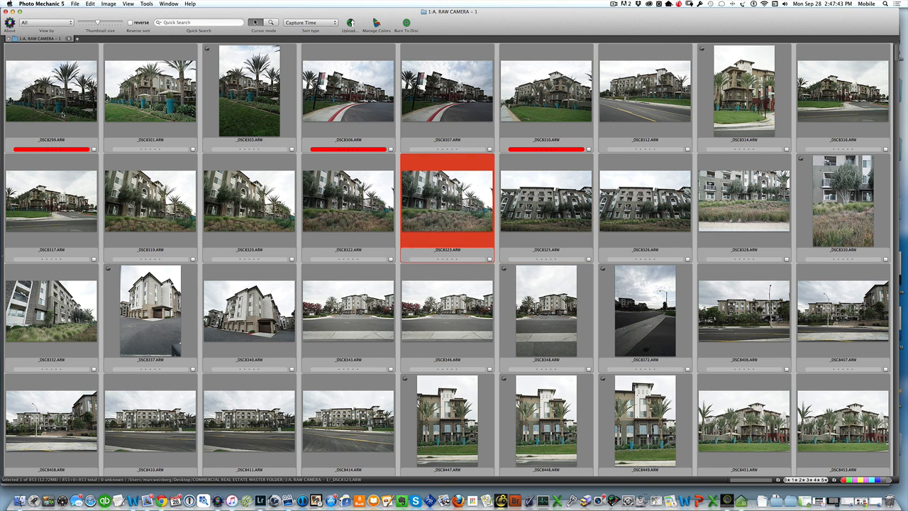
key(Left)
key(Left)
key(Left)
key(Left)
key(1)
Step: Mark the vertical building photo _DSC8337.ARW in the third row with the red color class
key(Right)
key(Right)
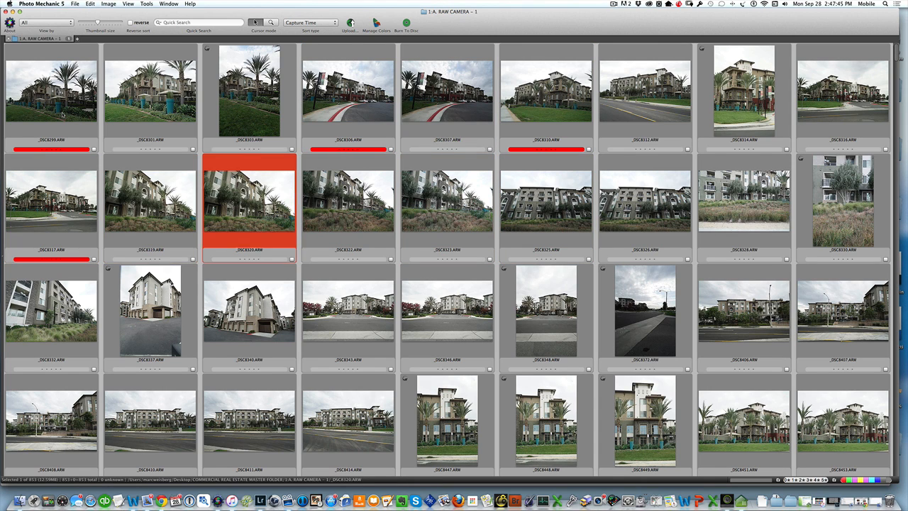
key(Right)
key(Right)
key(Right)
key(Right)
key(Right)
key(Down)
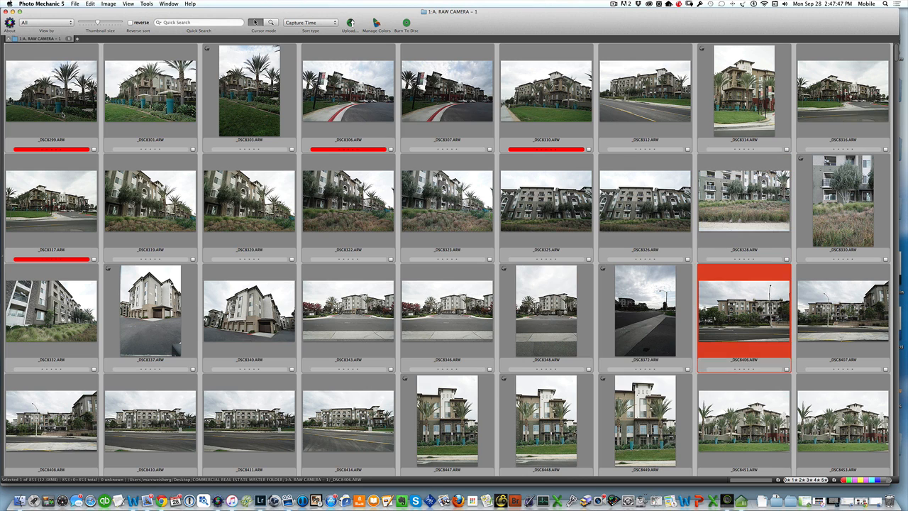
key(Left)
key(Left)
key(Left)
key(Left)
key(Left)
key(Left)
key(1)
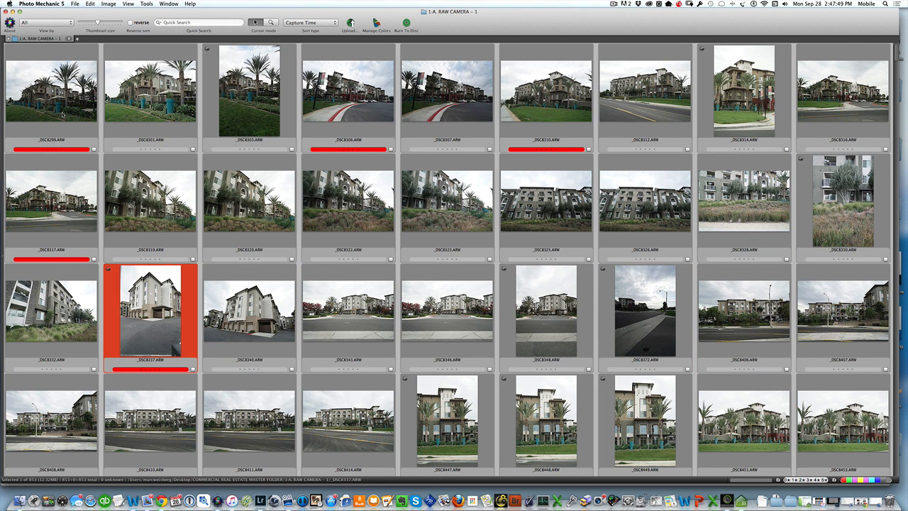
Step: Mark the street-view photos _DSC8410.ARW, _DSC8411.ARW and _DSC8414.ARW with the red color class
key(Down)
key(1)
key(Right)
key(1)
key(Right)
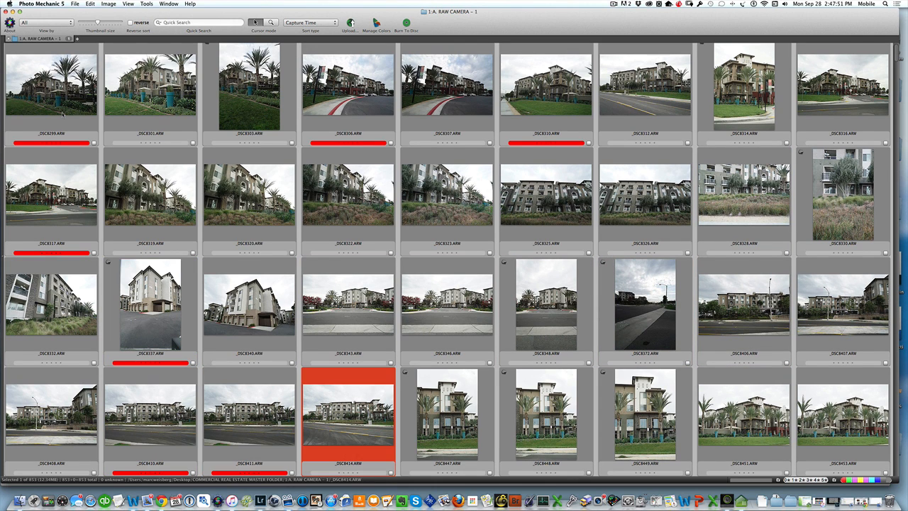
key(1)
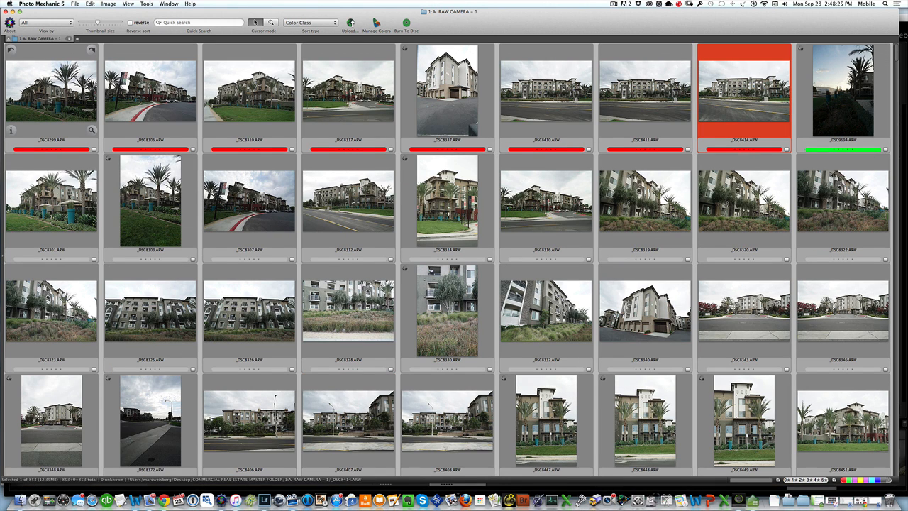
click(51, 140)
click(52, 140)
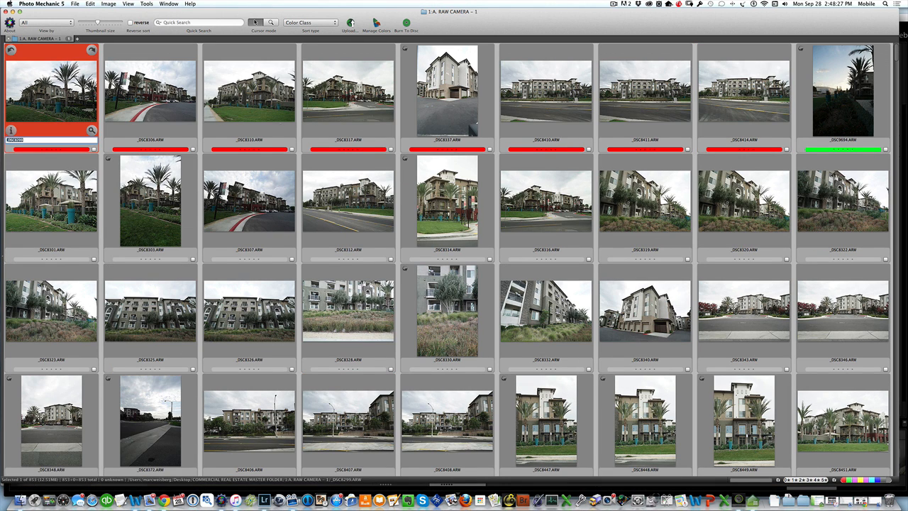
key(Escape)
Step: Select the eight red-marked photos, _DSC8299.ARW through _DSC8414.ARW, and send them to Lightroom for import
click(743, 92)
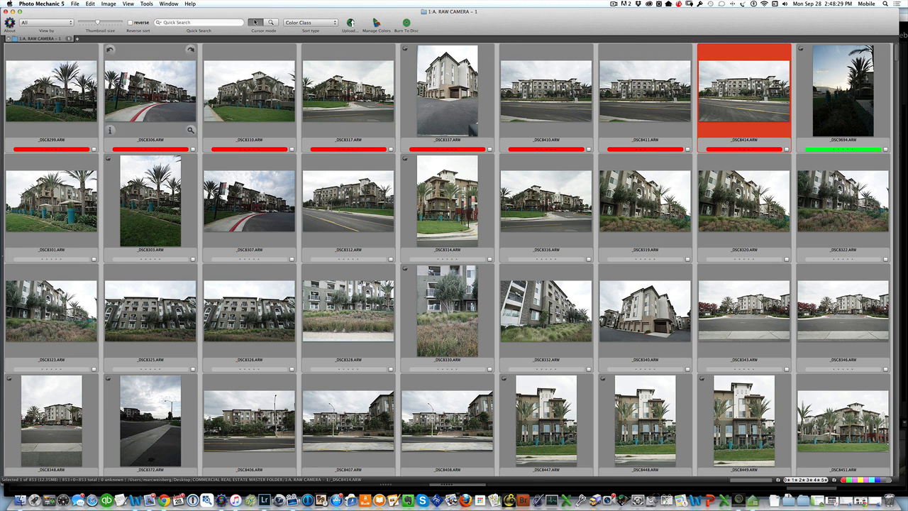
shift+click(52, 92)
drag(64, 107, 265, 500)
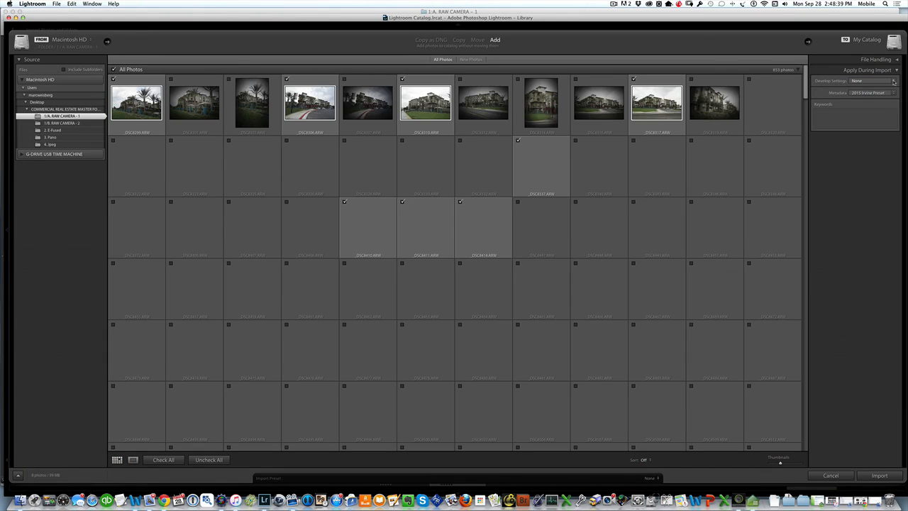
Step: Set the develop settings applied during import to the studio preset ***A AMW BASE LAYER
click(869, 80)
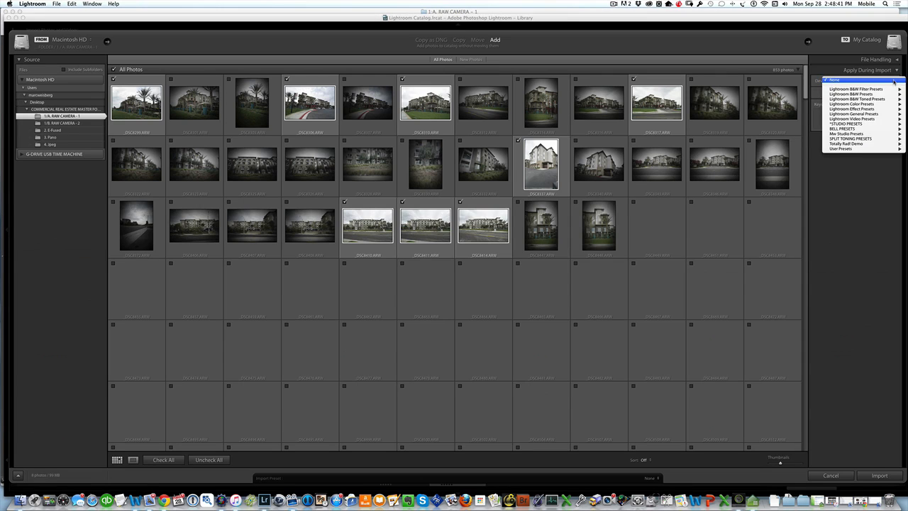
mouse_move(847, 124)
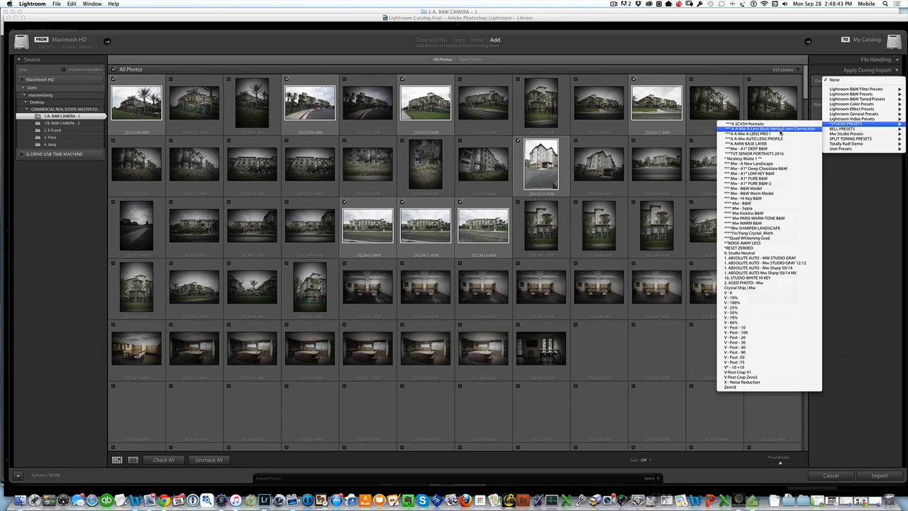
click(772, 145)
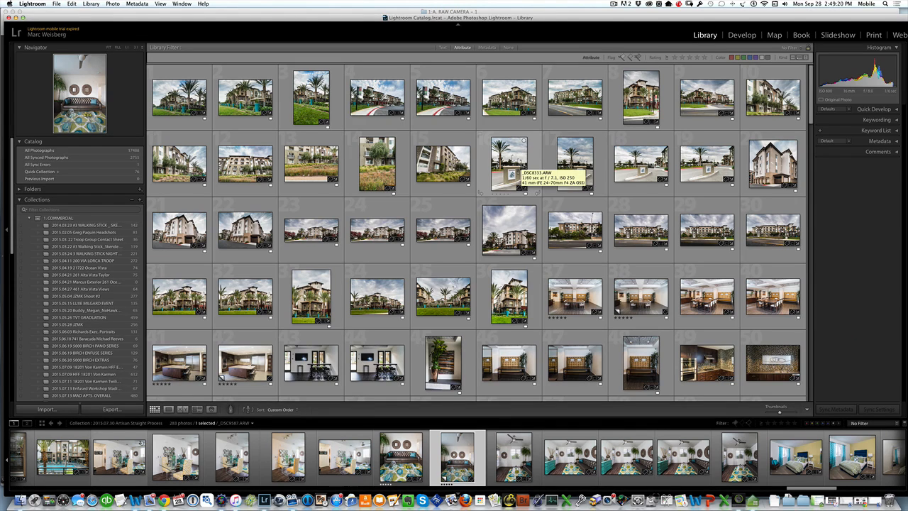
Step: Examine the edited exterior, interior and pool photos in the 2015.07.30 Artisan Straight Process collection
scroll(298, 170, down, 10)
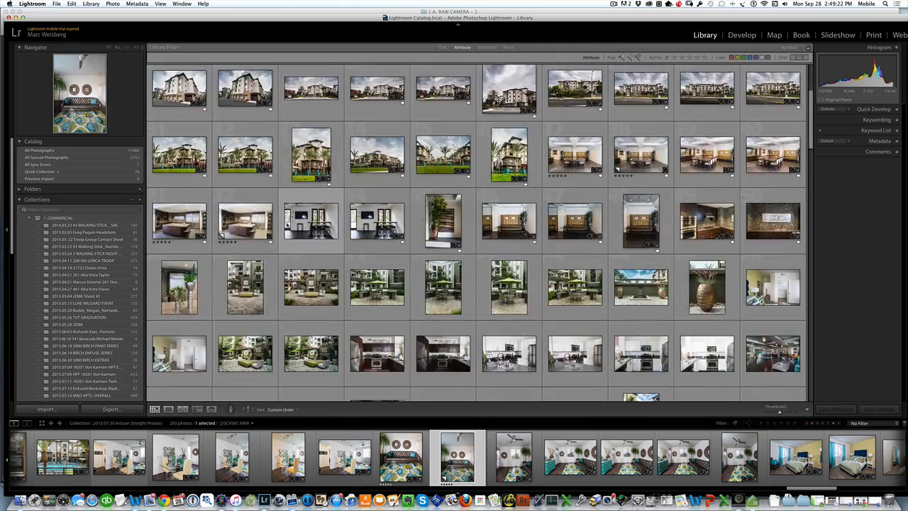
scroll(476, 233, down, 15)
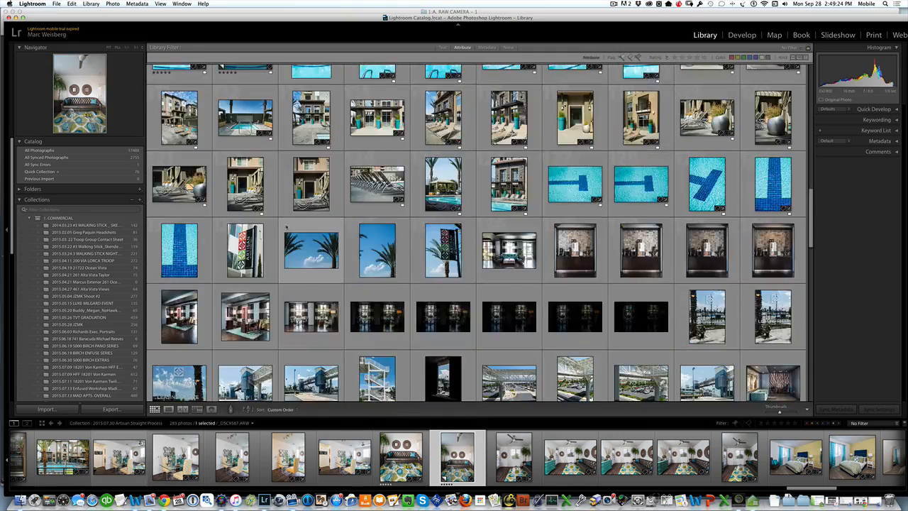
scroll(285, 224, up, 15)
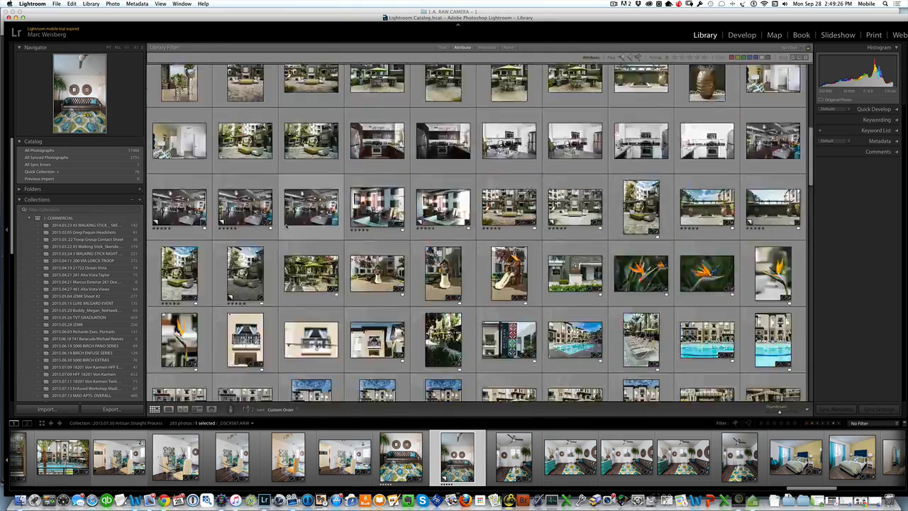
scroll(286, 224, up, 5)
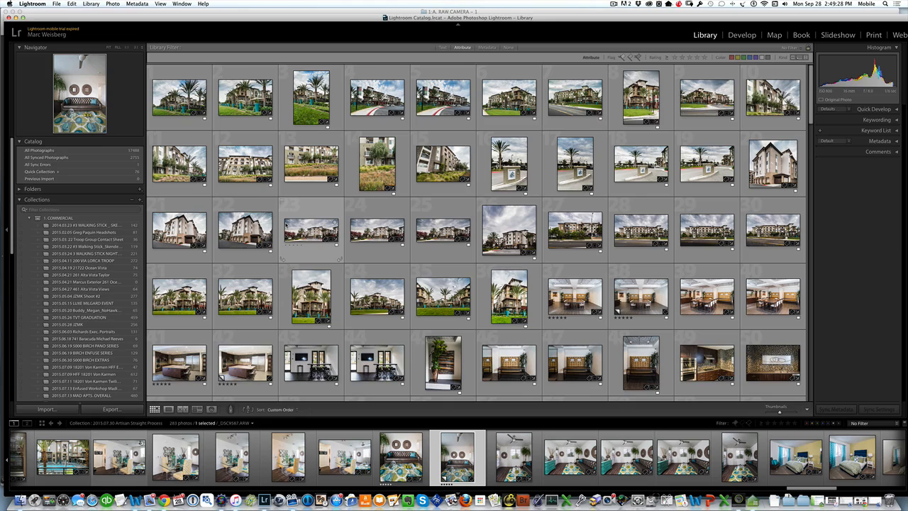
mouse_move(285, 224)
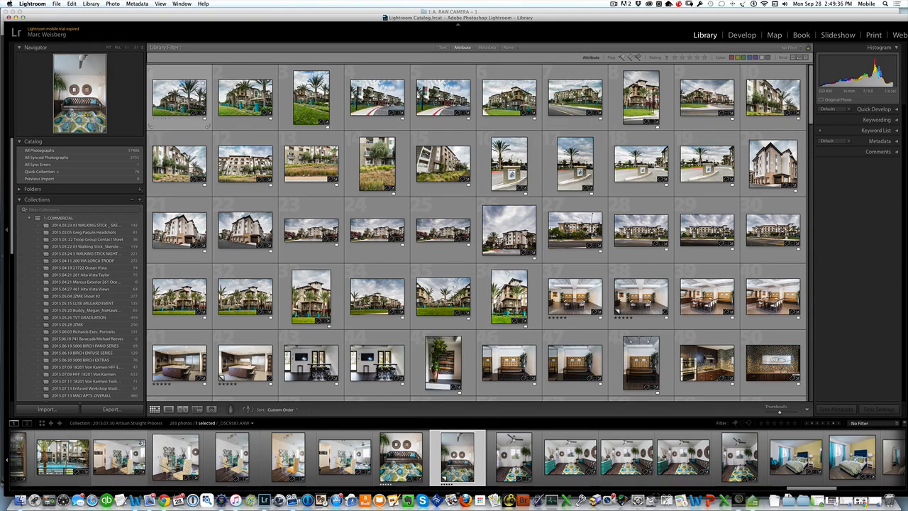
click(180, 106)
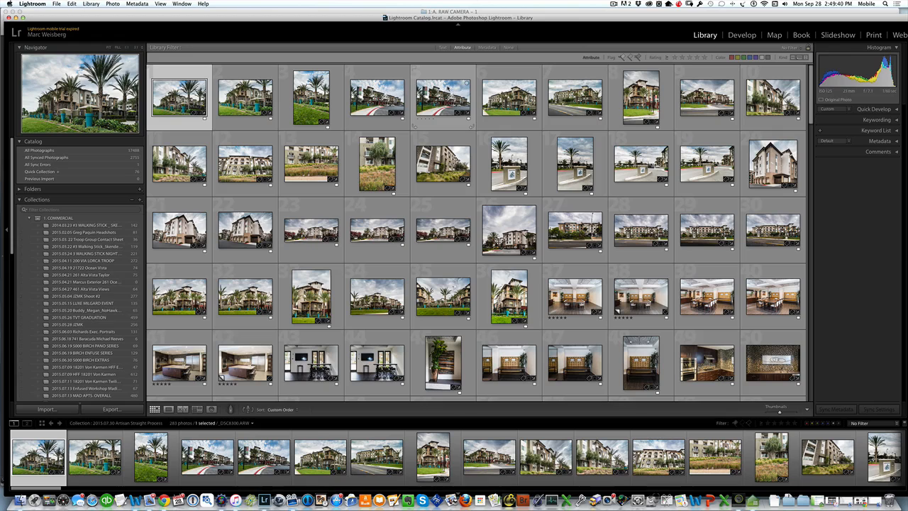
scroll(509, 298, down, 1)
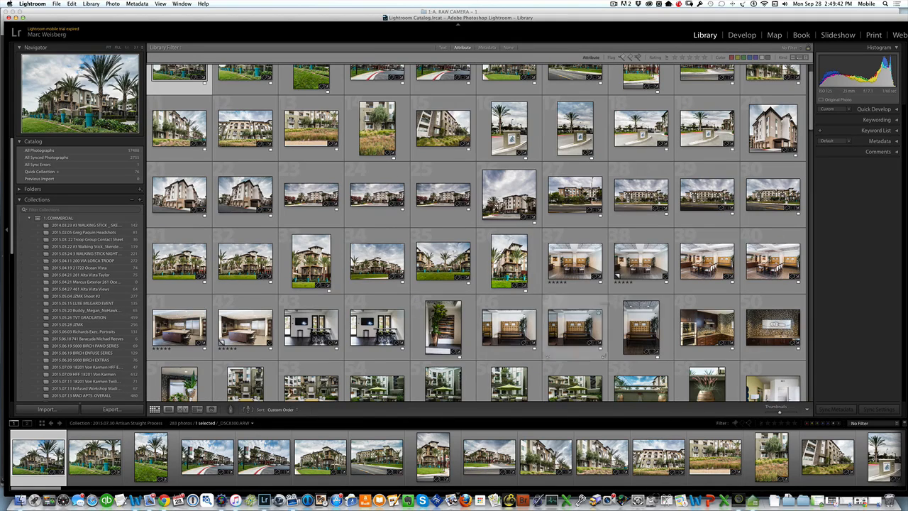
scroll(663, 326, down, 1)
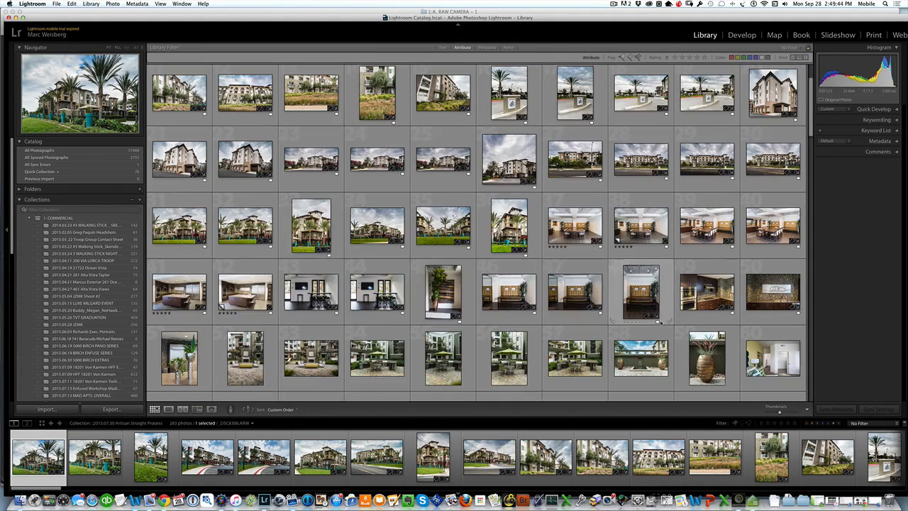
Step: Open the interior table photo _DSC8468.ARW in the Develop module and set Blacks to -25
click(578, 225)
key(d)
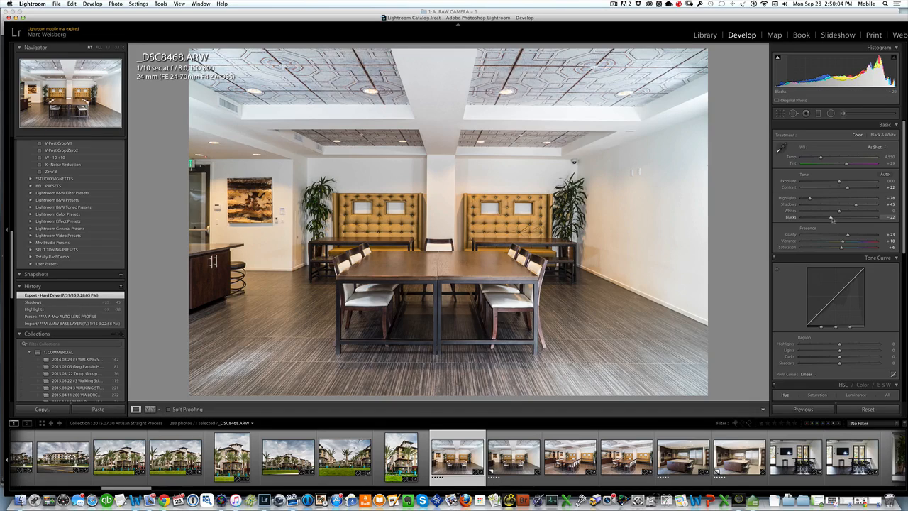
alt+drag(831, 220, 831, 219)
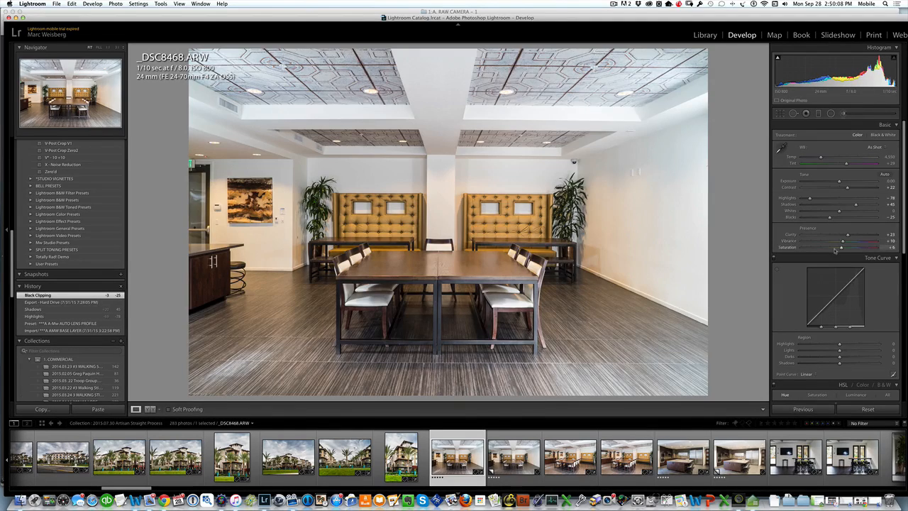
Step: Try shifting the photo's green hue in the HSL adjustments, and return it to 0
scroll(833, 234, down, 3)
scroll(833, 248, down, 3)
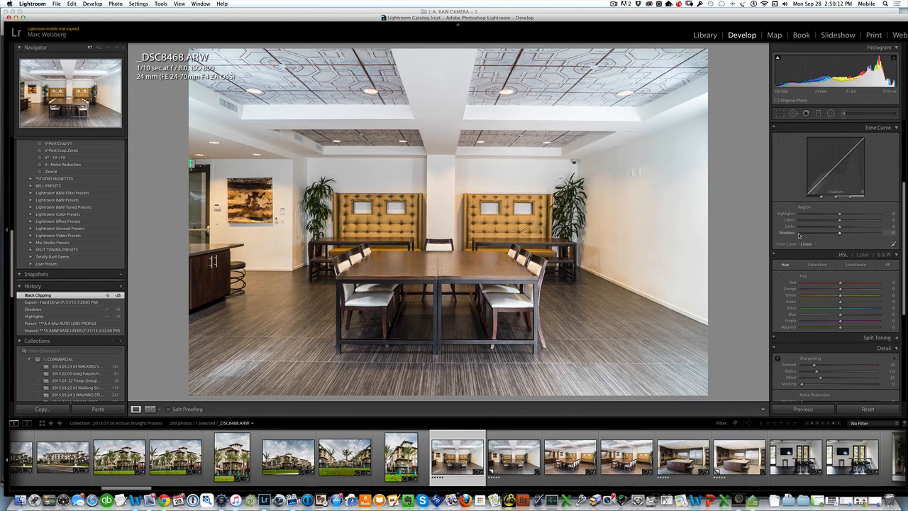
scroll(815, 206, down, 2)
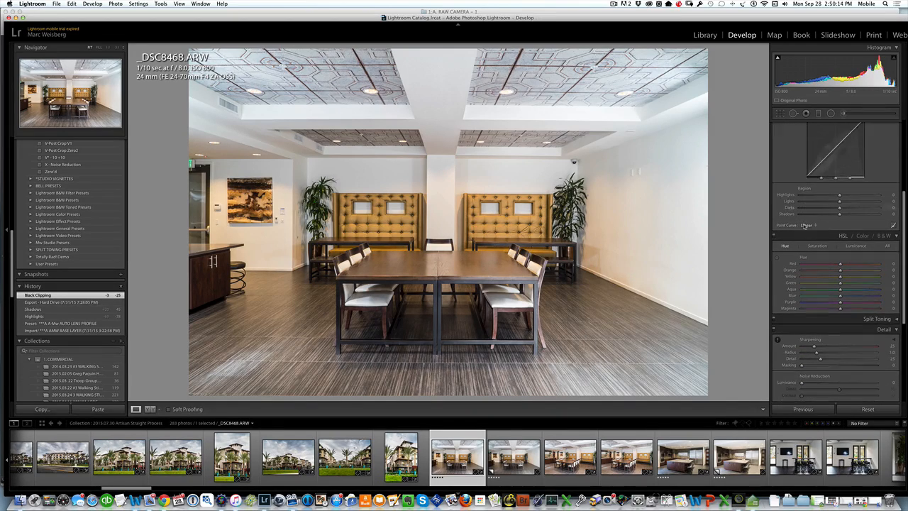
scroll(804, 226, down, 1)
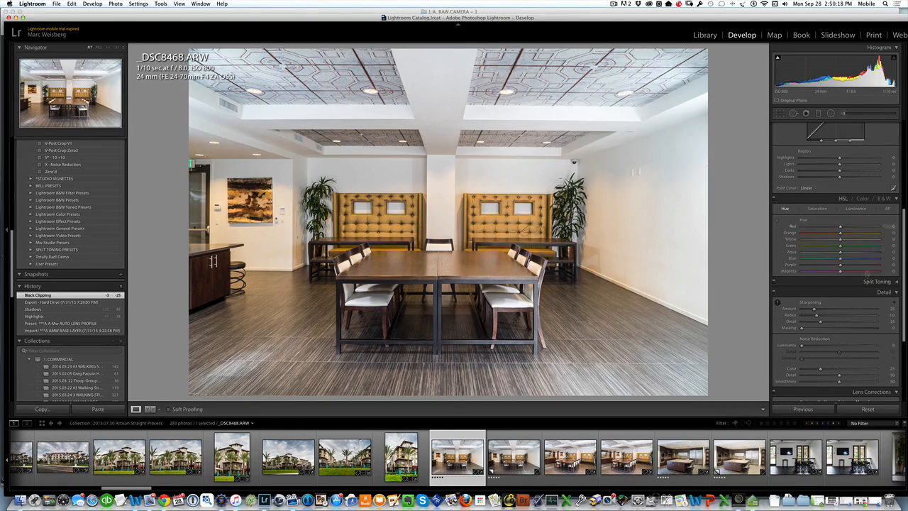
scroll(808, 235, down, 1)
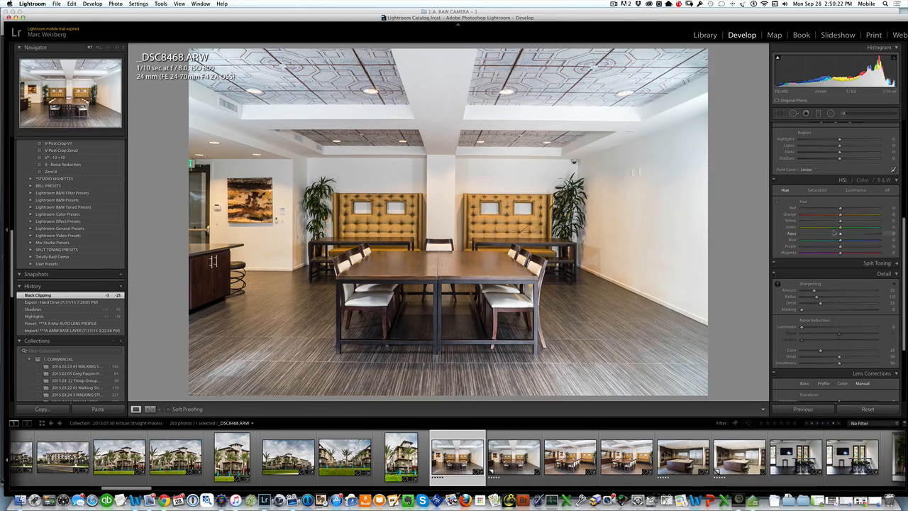
drag(840, 228, 850, 228)
drag(849, 229, 840, 229)
double_click(790, 228)
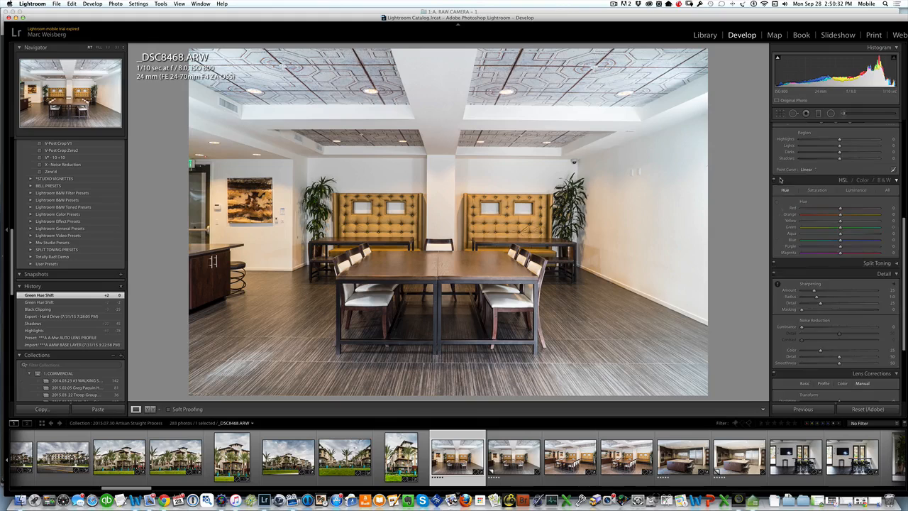
scroll(807, 203, up, 5)
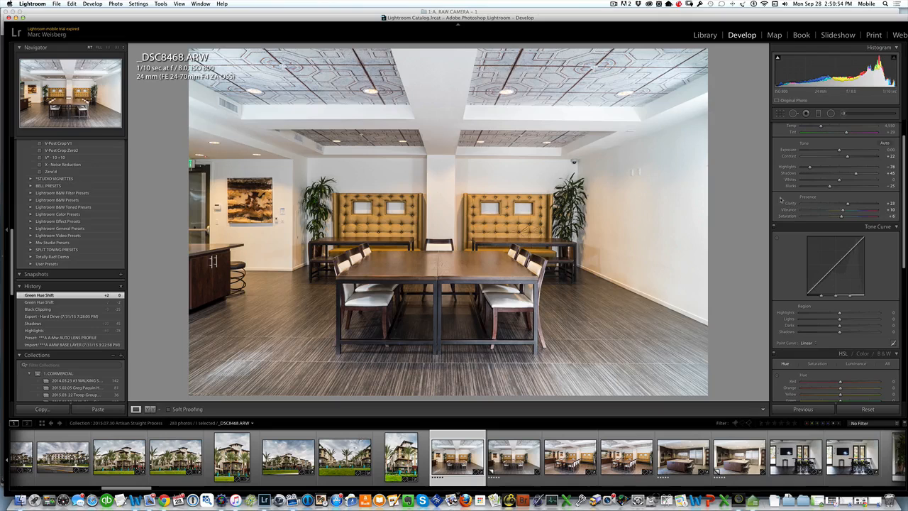
Step: Open the virtual copy _DSC8468.ARW Copy 1 of the interior table photo and apply the ***A A-Mw A-LENS PRO 1 preset
scroll(785, 201, up, 1)
scroll(784, 200, up, 1)
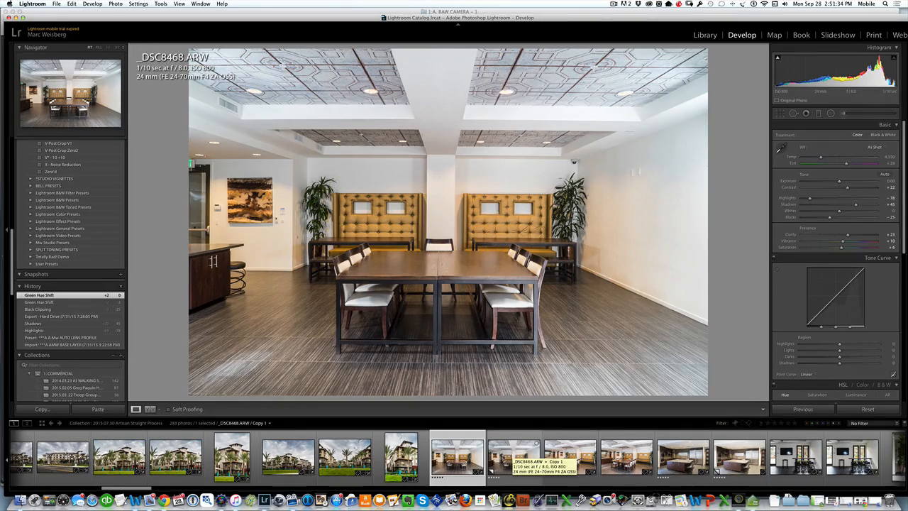
click(509, 454)
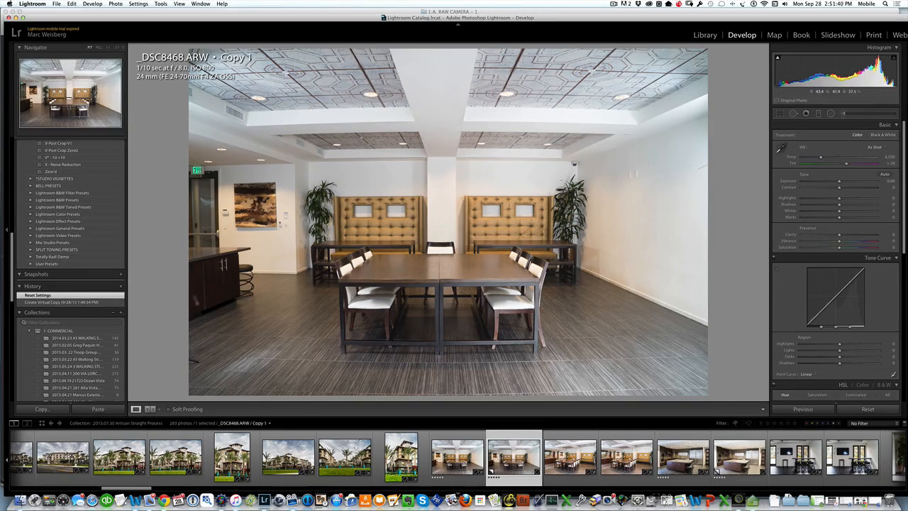
scroll(37, 234, up, 10)
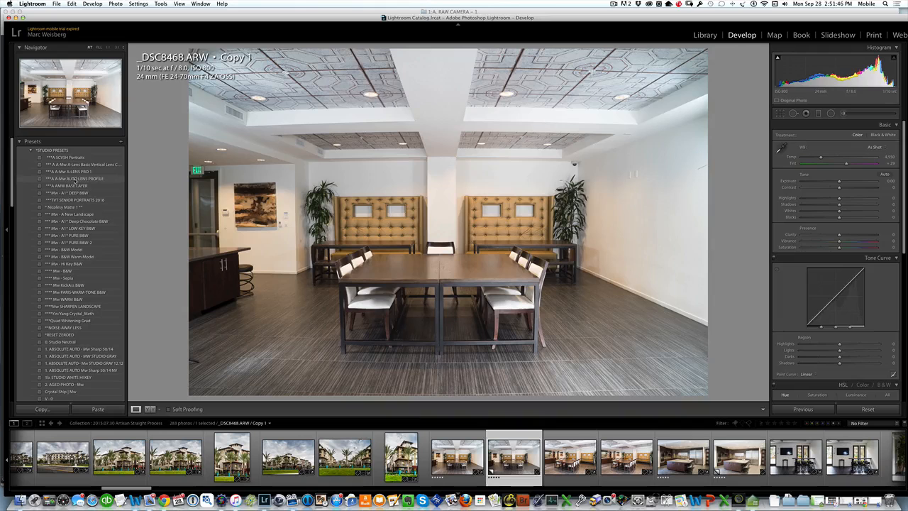
click(71, 173)
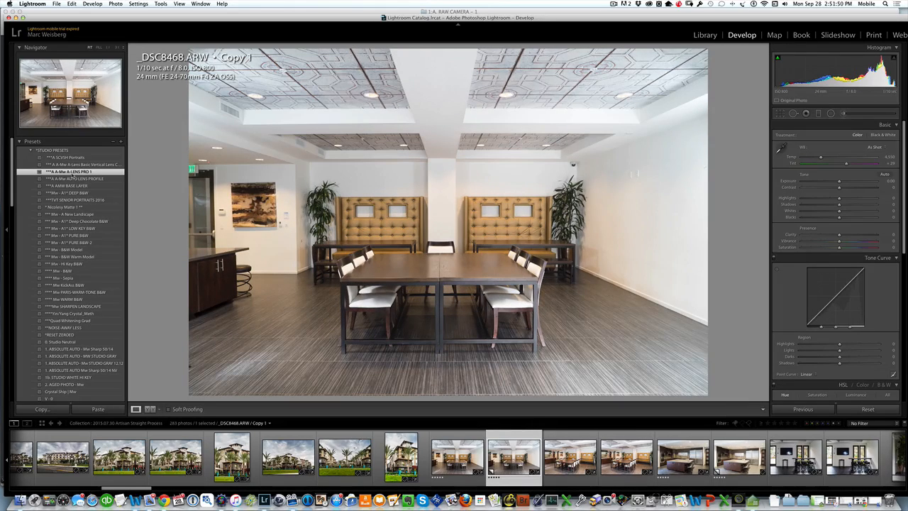
key(super+z)
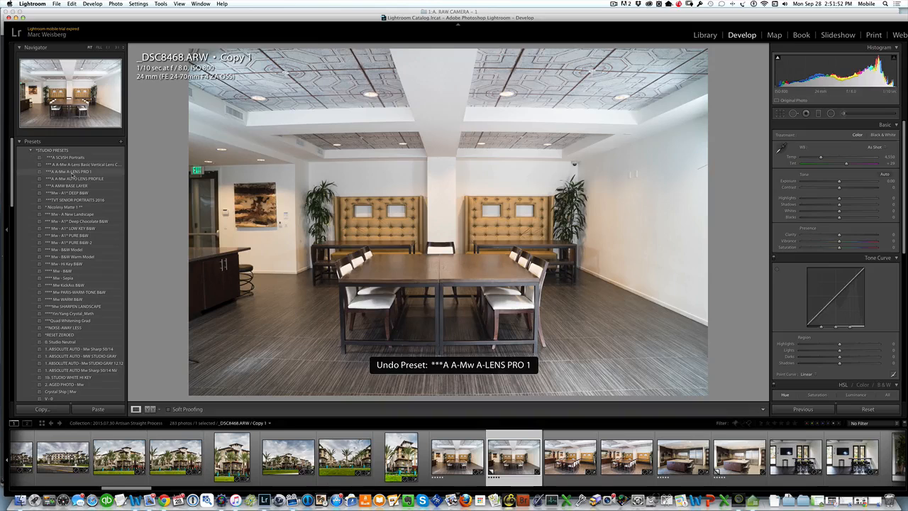
click(72, 172)
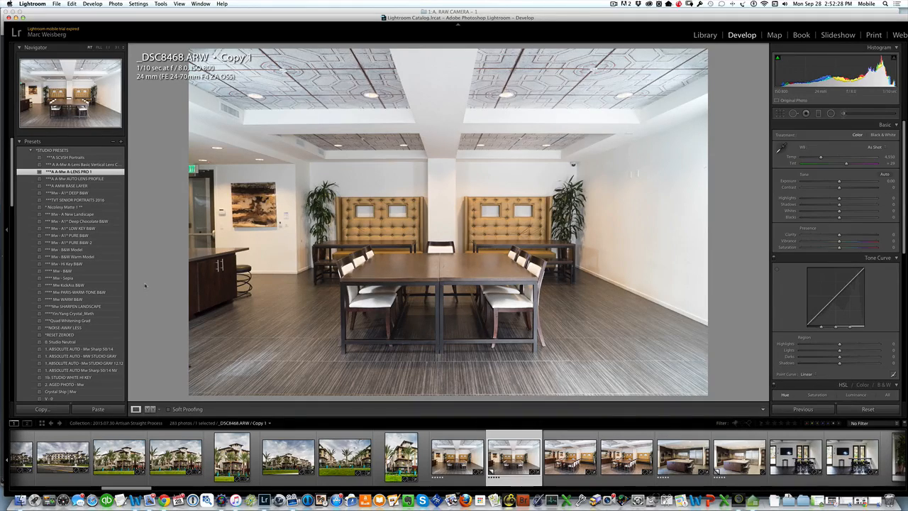
Step: Turn on Constrain Crop in the manual lens corrections and set the Vertical transform to +7
scroll(815, 284, down, 10)
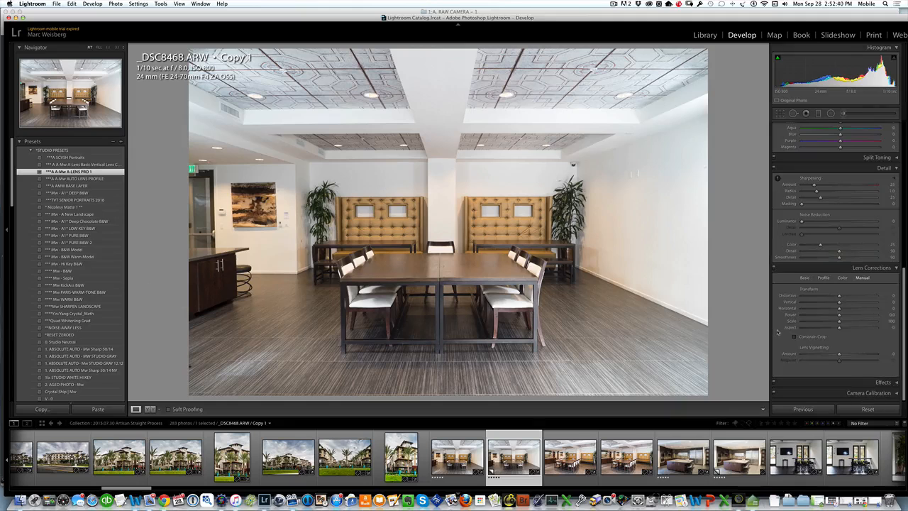
click(795, 337)
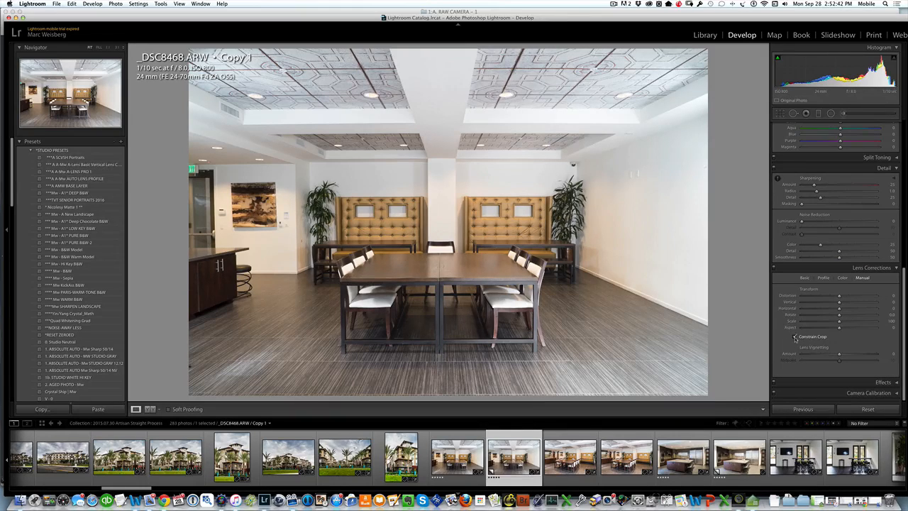
drag(840, 310, 841, 303)
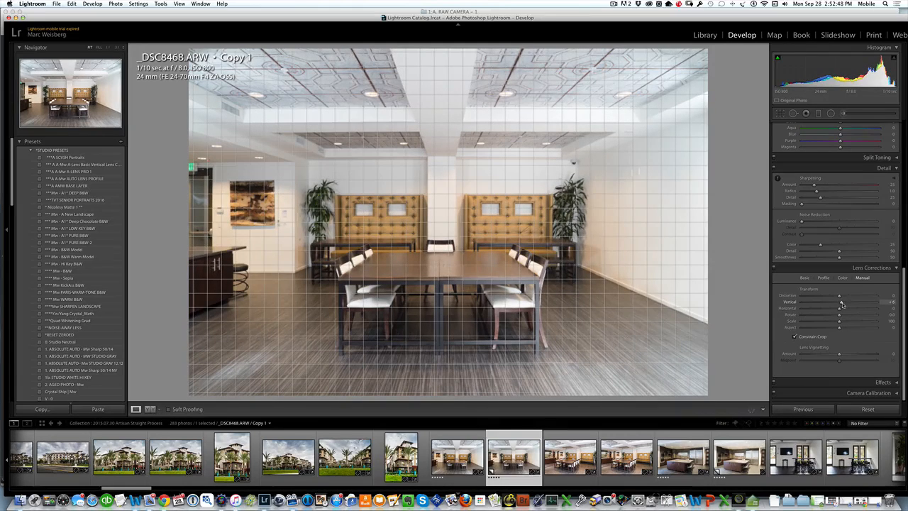
double_click(790, 302)
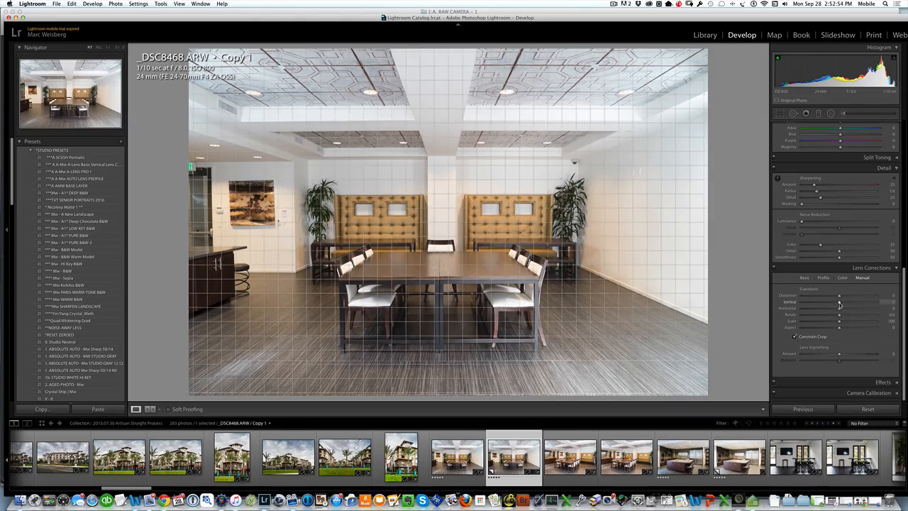
drag(839, 305, 841, 304)
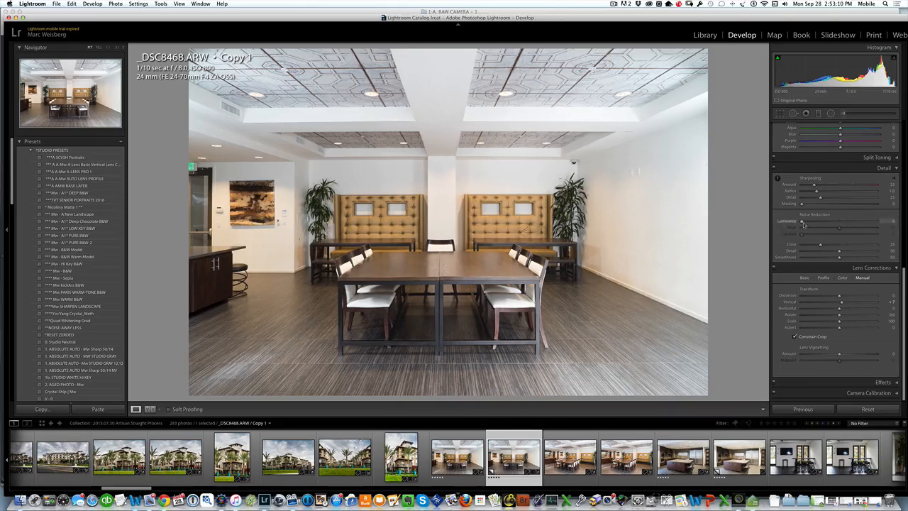
Step: Apply the ***A AMW BASE LAYER preset to the table photo copy and set Highlights to -43
scroll(812, 223, up, 5)
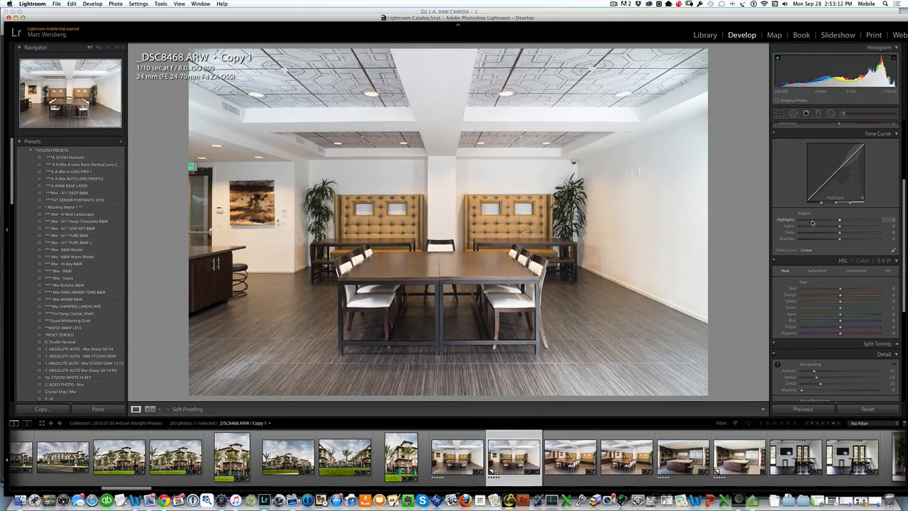
scroll(812, 223, up, 5)
scroll(812, 223, up, 2)
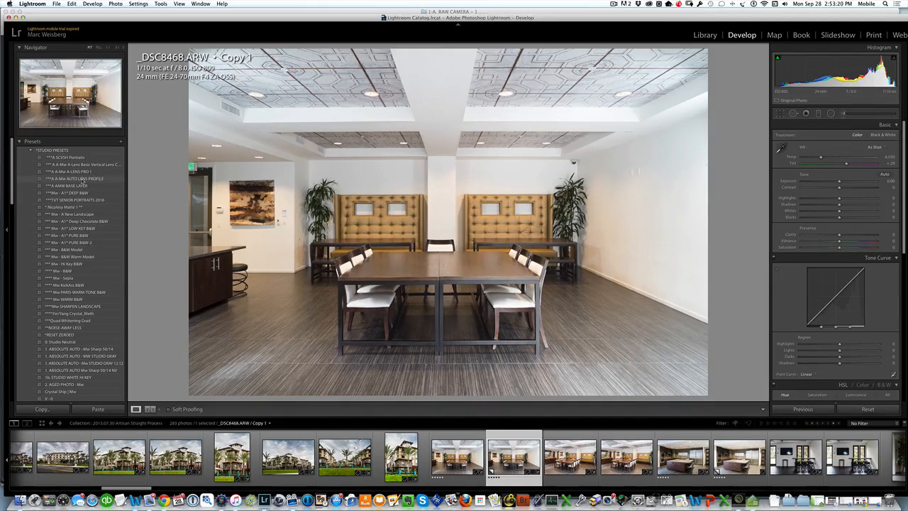
click(63, 186)
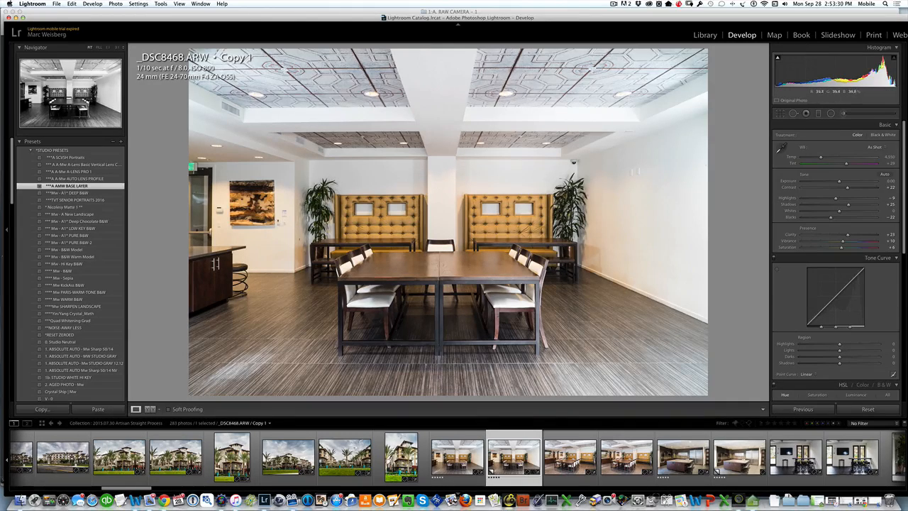
click(824, 199)
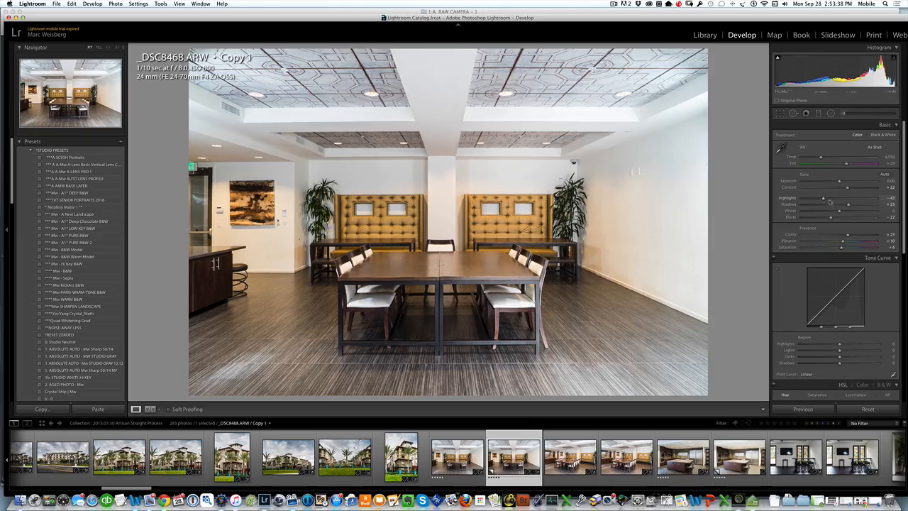
Step: Heal the small mark at the far edge of the room's right wall with the Spot Removal tool
click(793, 114)
click(704, 165)
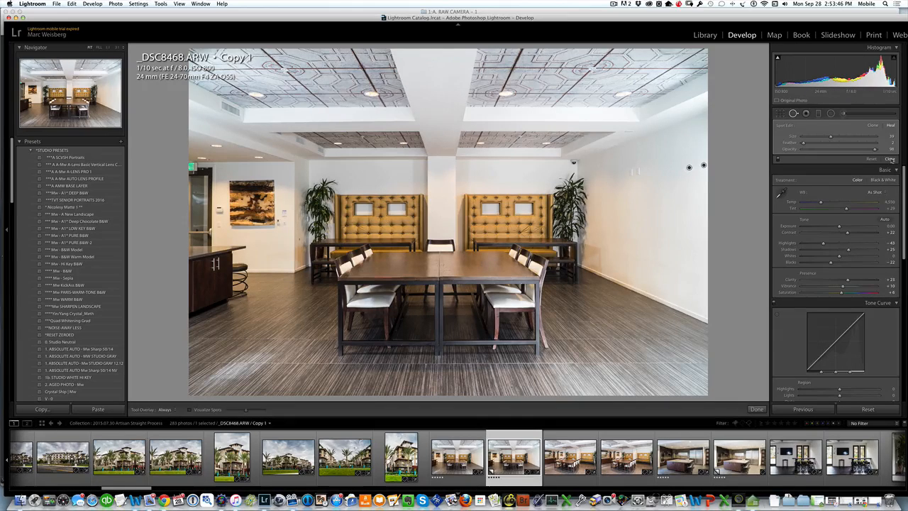
click(890, 159)
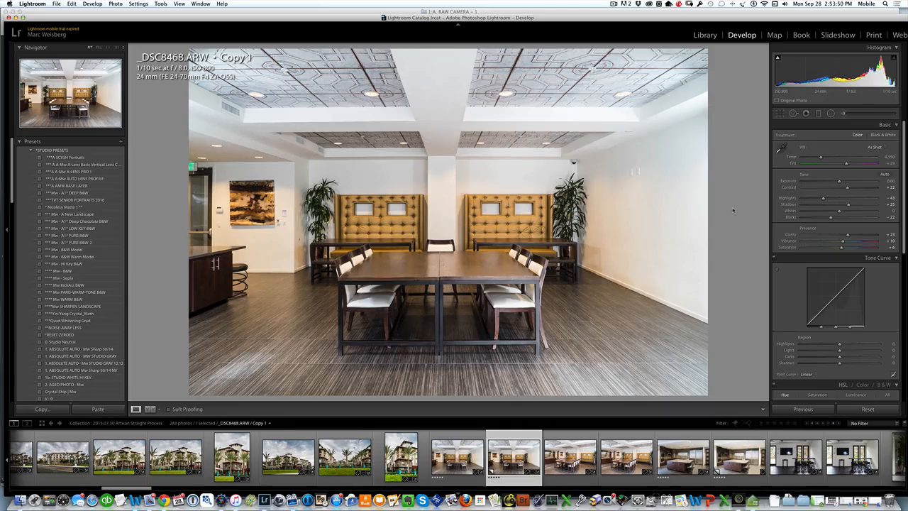
Step: Show the collection's star-rated photos in the Library grid and open the kitchen photo _DSC9680.ARW at full view
key(shift)
key(shift)
key(g)
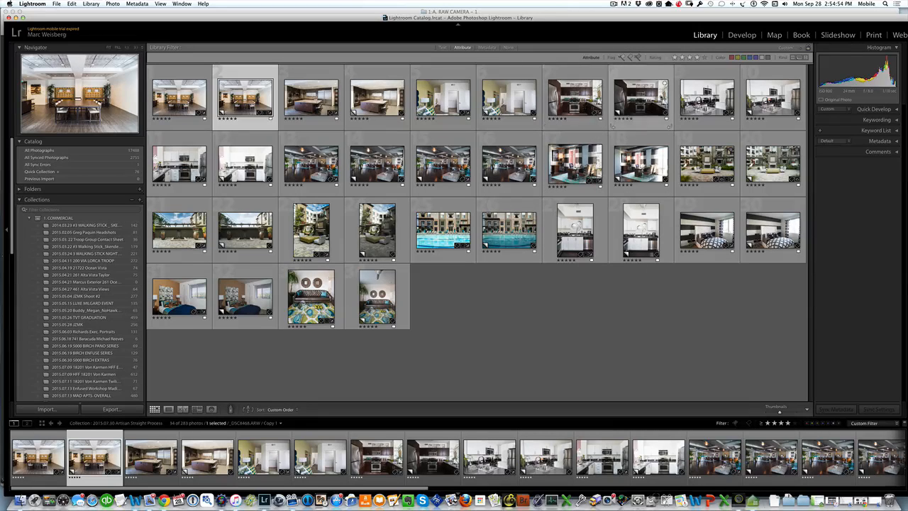
double_click(599, 100)
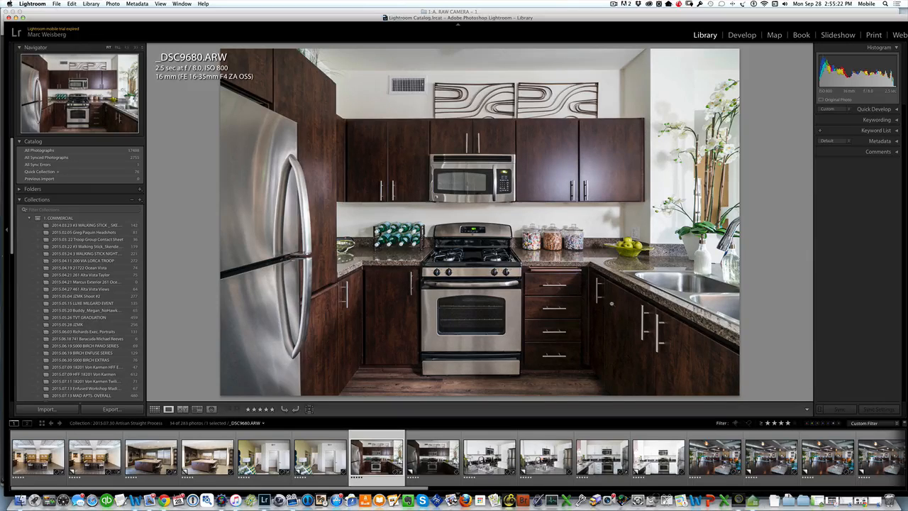
Step: Compare the edited kitchen photo _DSC9680.ARW with its unedited virtual copy
key(super+apostrophe)
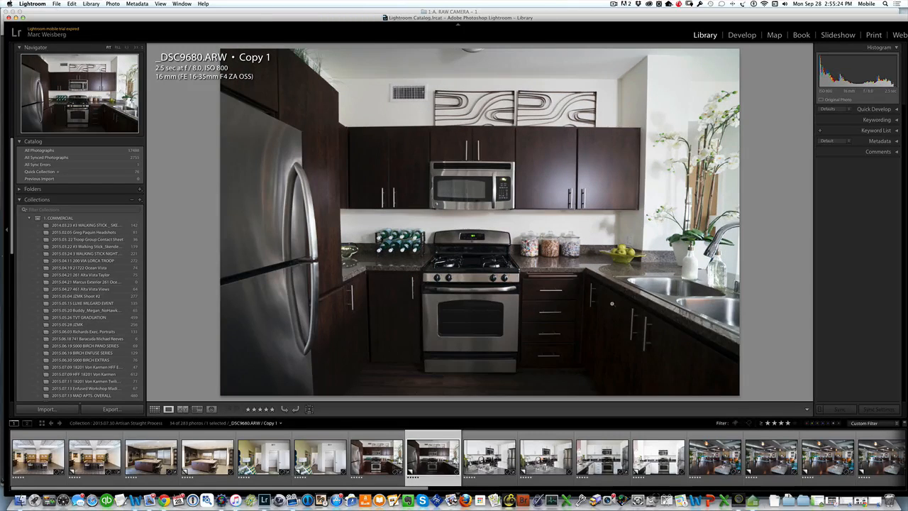
key(Left)
key(Right)
key(Left)
key(Right)
Step: Open the kitchen photo's Copy 1 in Develop and apply the A-LENS PRO 1 preset followed by AUTO LENS PROFILE
click(739, 35)
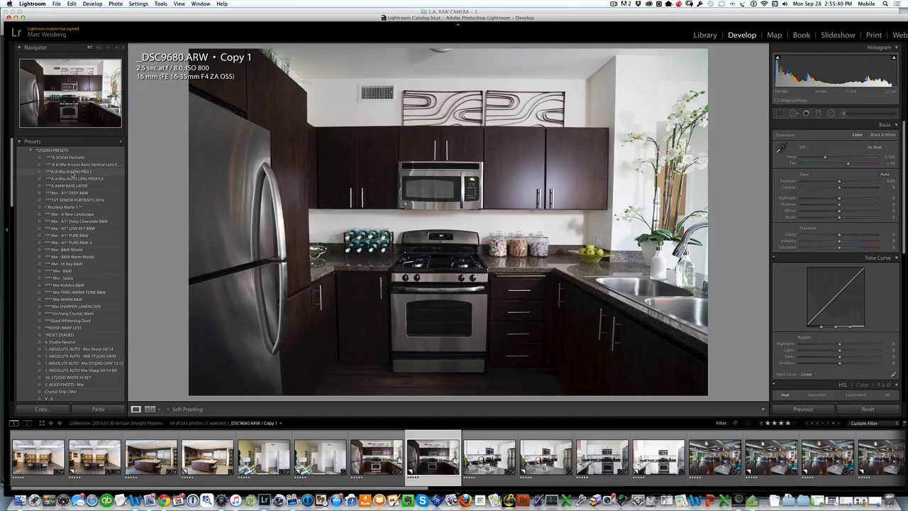
click(72, 172)
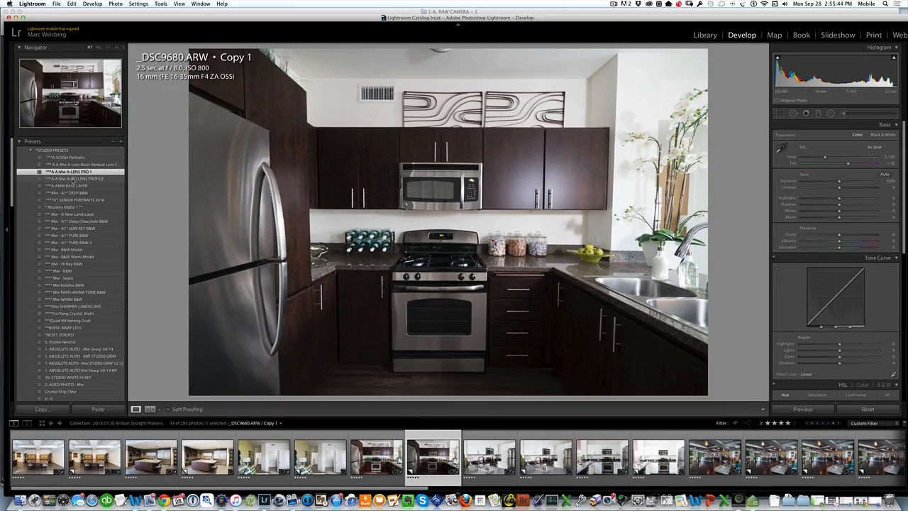
click(73, 180)
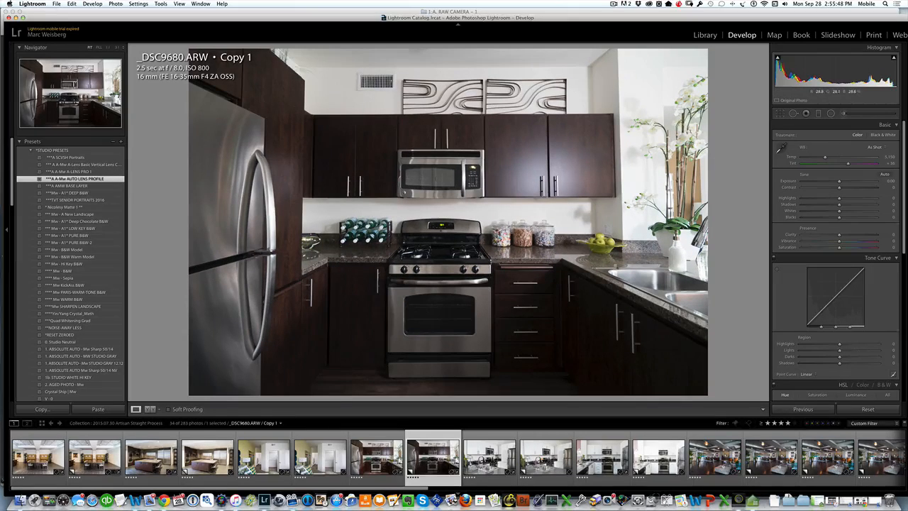
Step: Set the kitchen copy's Vertical transform to -9 in the manual lens corrections
scroll(818, 354, down, 8)
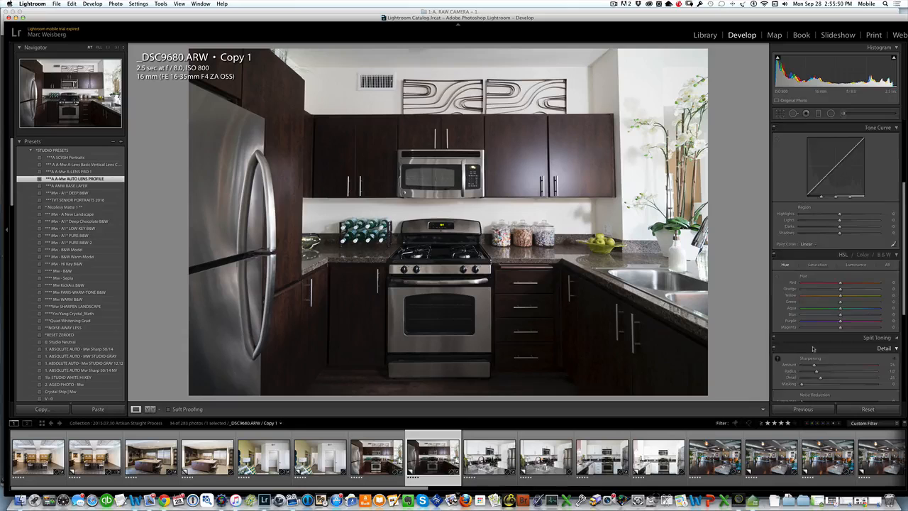
scroll(836, 340, down, 3)
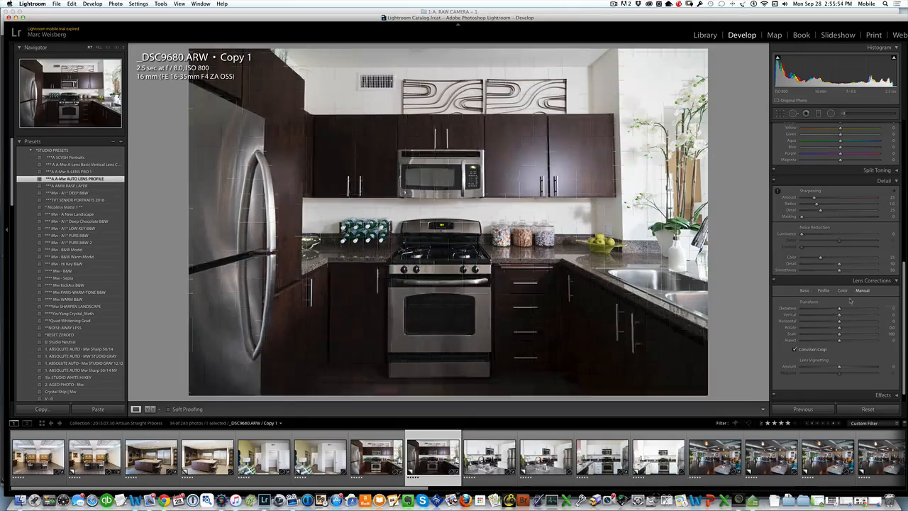
drag(839, 315, 835, 317)
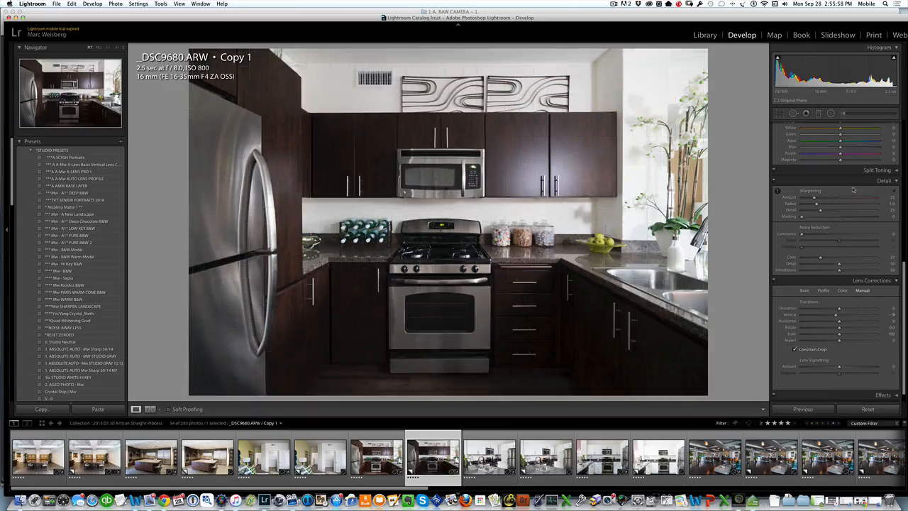
Step: Add a graduated filter from the floor up to the upper cabinets with Exposure about 1.0, Contrast about 38 and Shadows 23
click(819, 115)
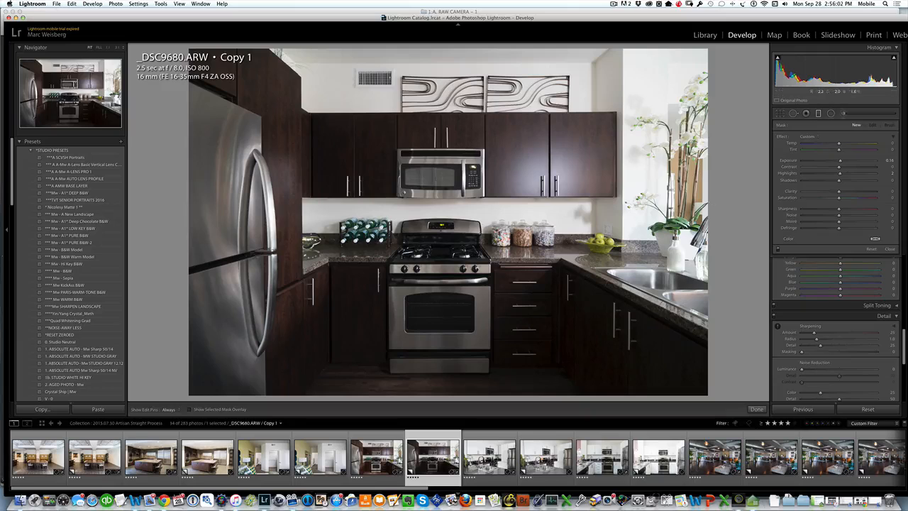
drag(470, 395, 484, 125)
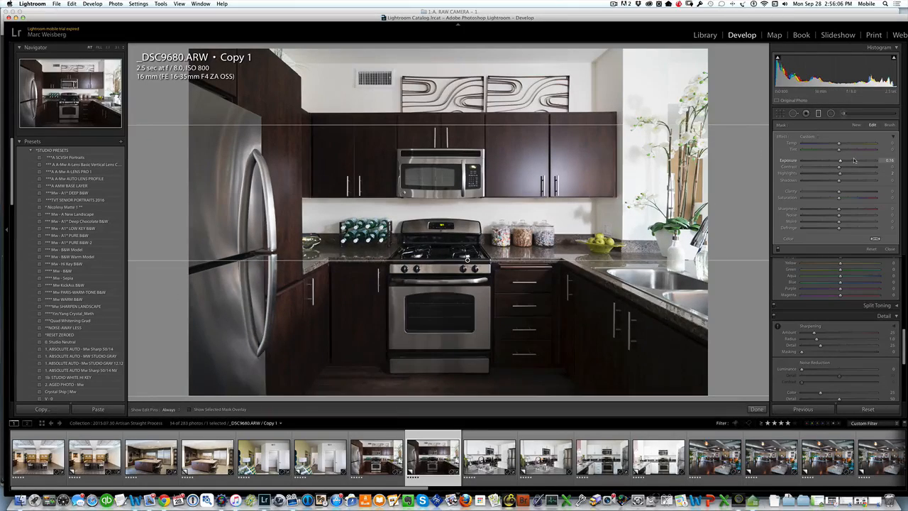
click(854, 160)
drag(854, 160, 856, 161)
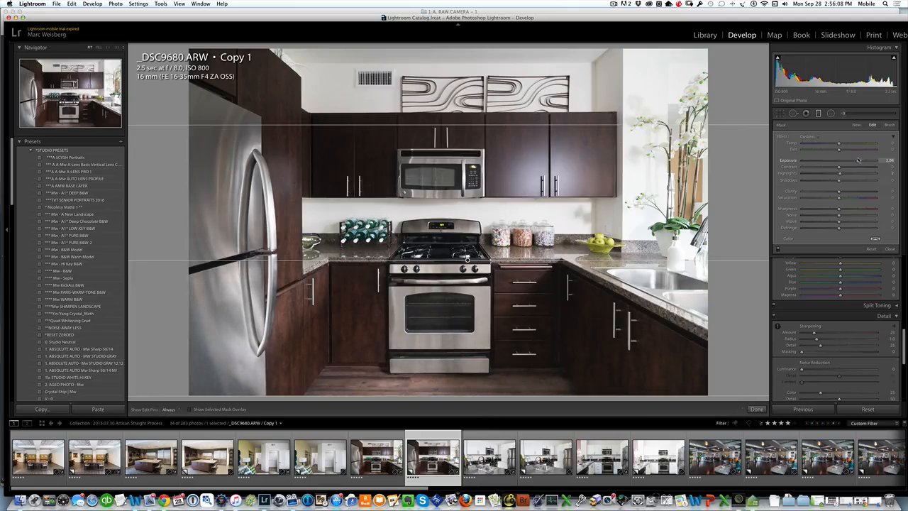
click(854, 168)
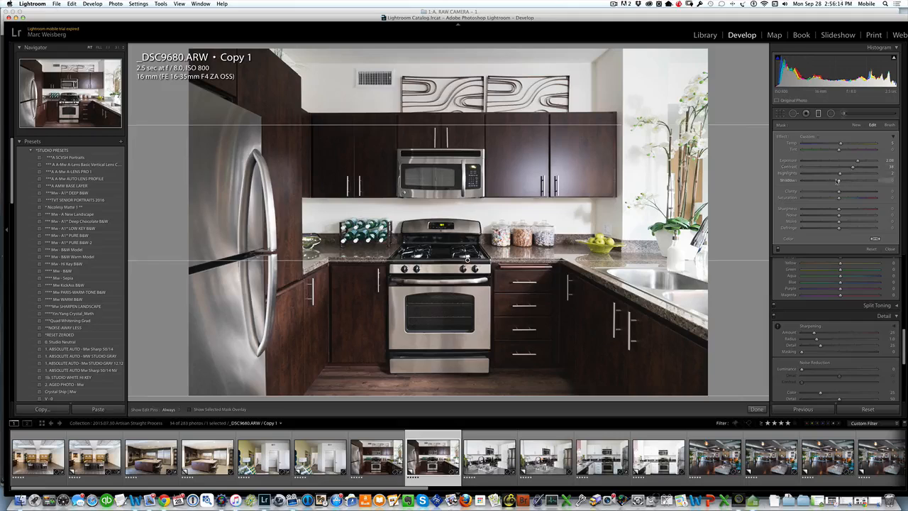
drag(840, 182, 847, 180)
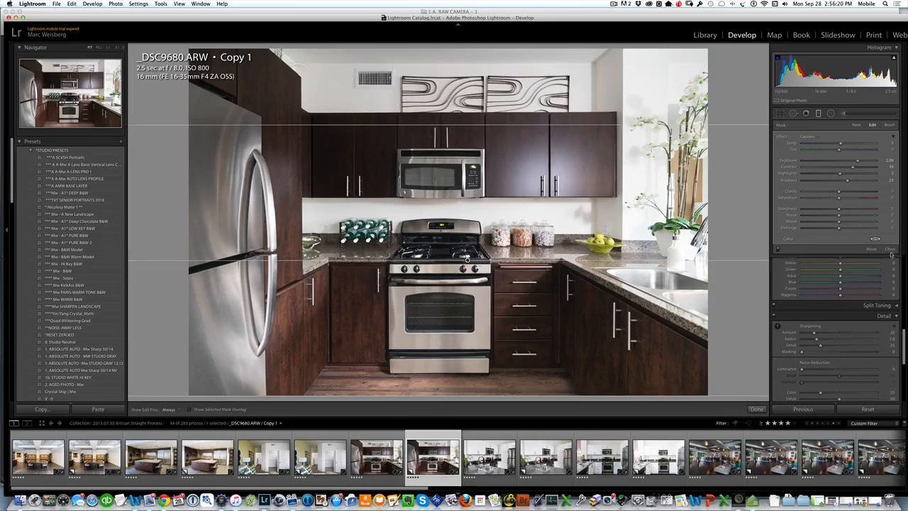
click(889, 249)
Step: Add a graduated filter from the kitchen's right edge to the stove with Exposure about -0.39 and Highlights about -24
click(818, 113)
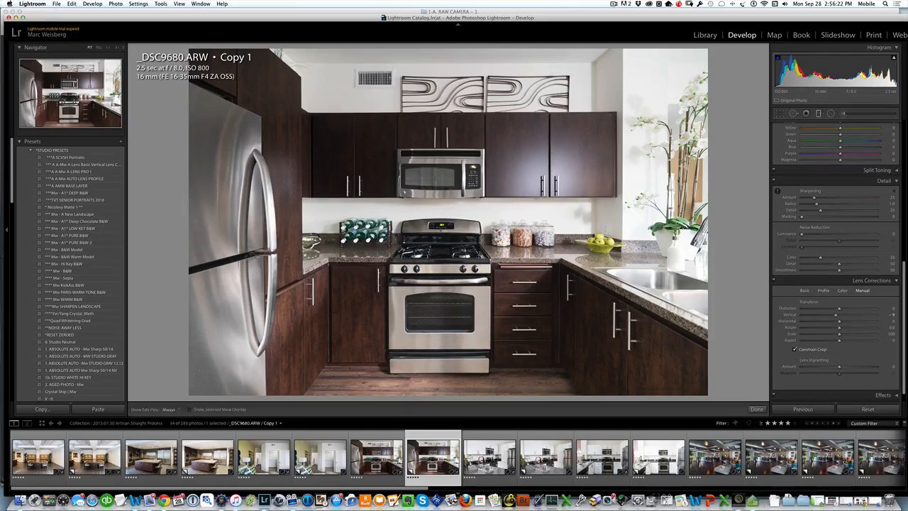
drag(711, 162, 452, 167)
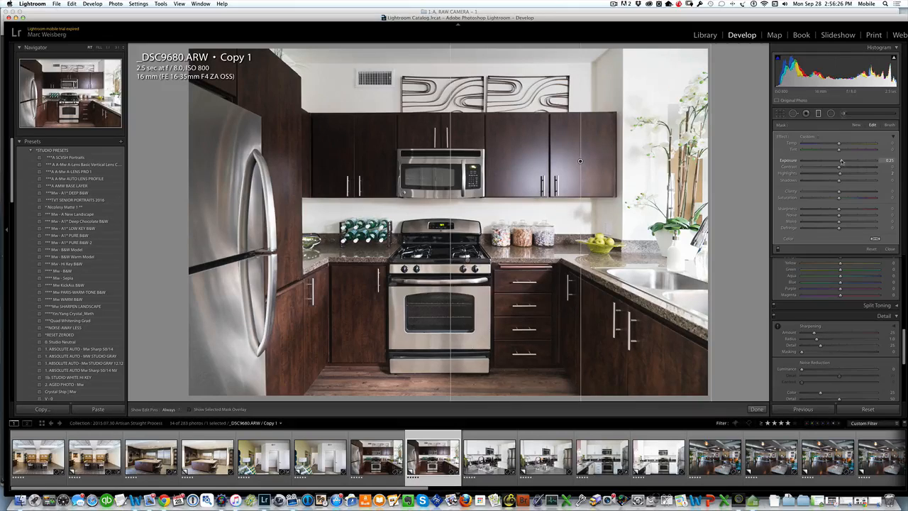
drag(836, 161, 838, 161)
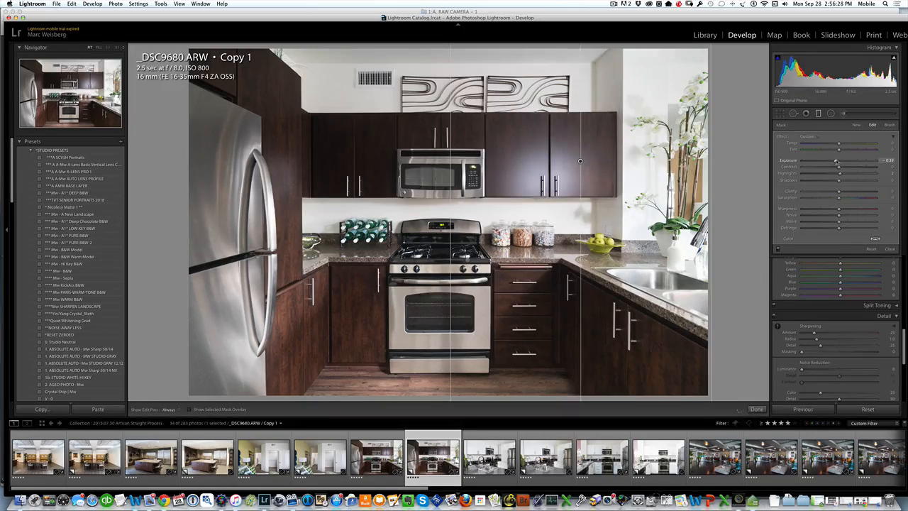
drag(839, 174, 830, 173)
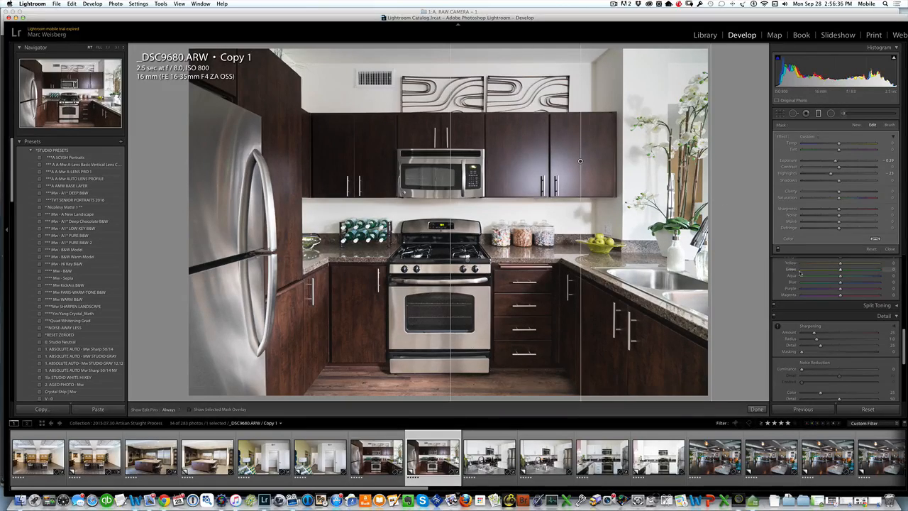
Step: Close the graduated filter and compare the kitchen's Copy 1 with the original edited photo
click(890, 249)
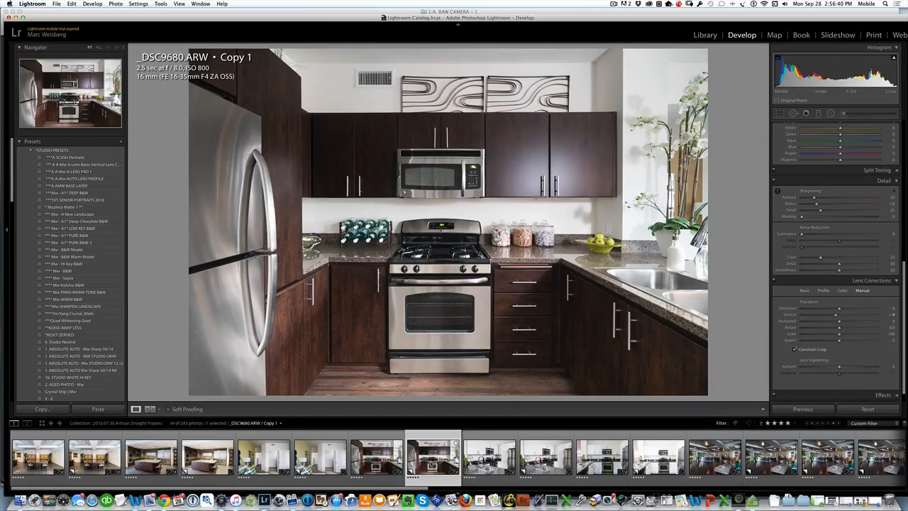
key(Left)
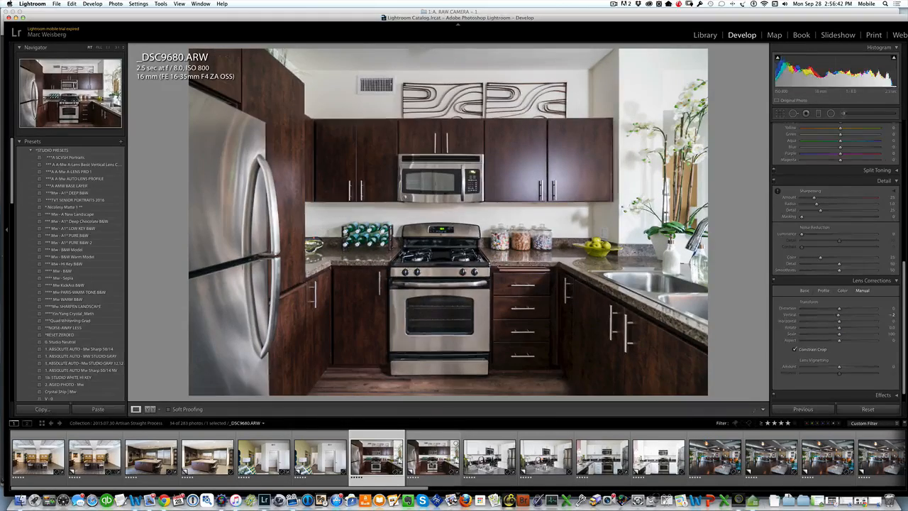
key(Right)
key(Left)
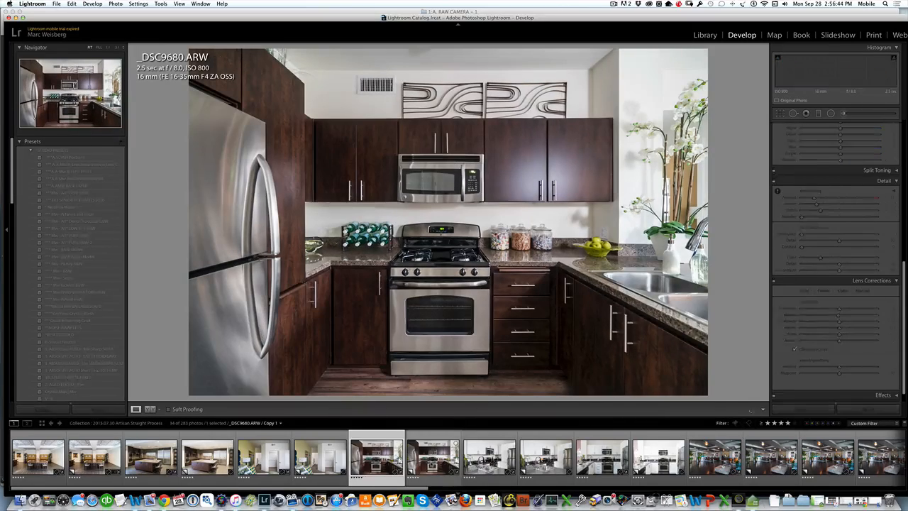
key(Right)
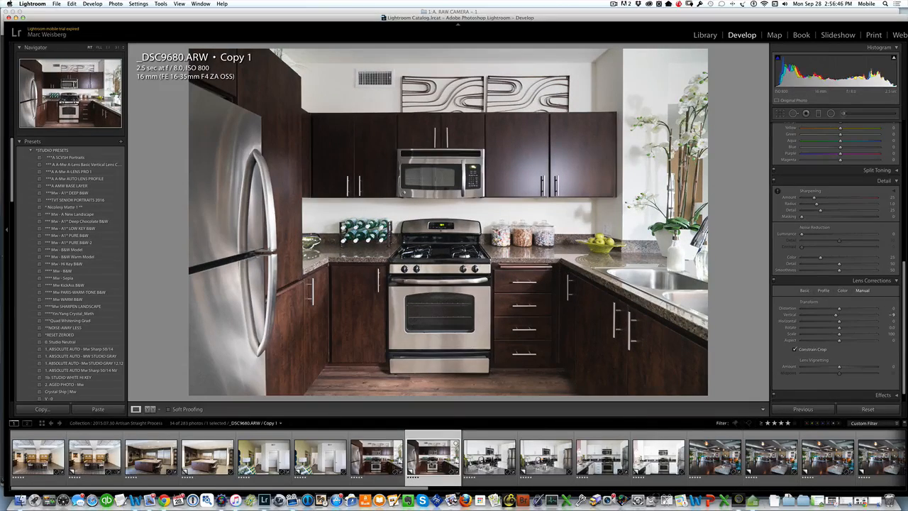
key(Left)
key(Right)
Step: Apply the AMW BASE LAYER preset to the kitchen copy, set Blacks to about -36, and compare it with the original
scroll(861, 238, up, 4)
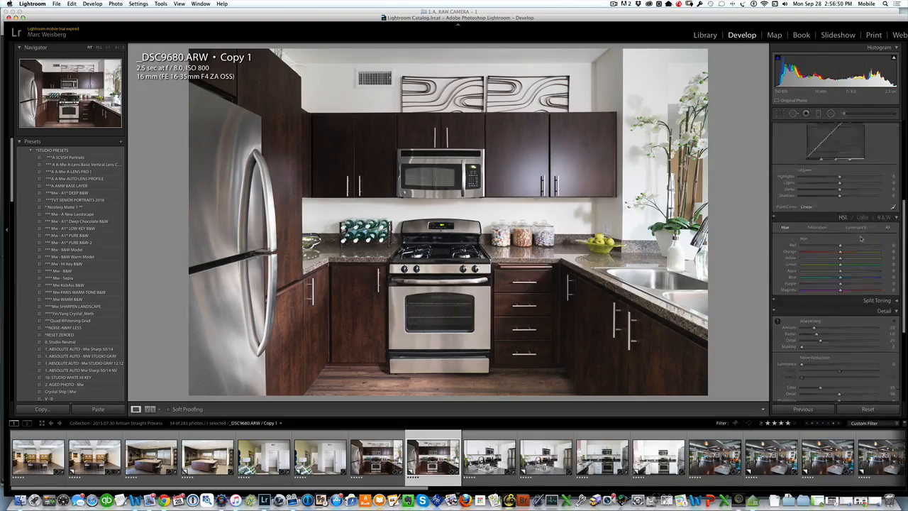
scroll(860, 239, up, 5)
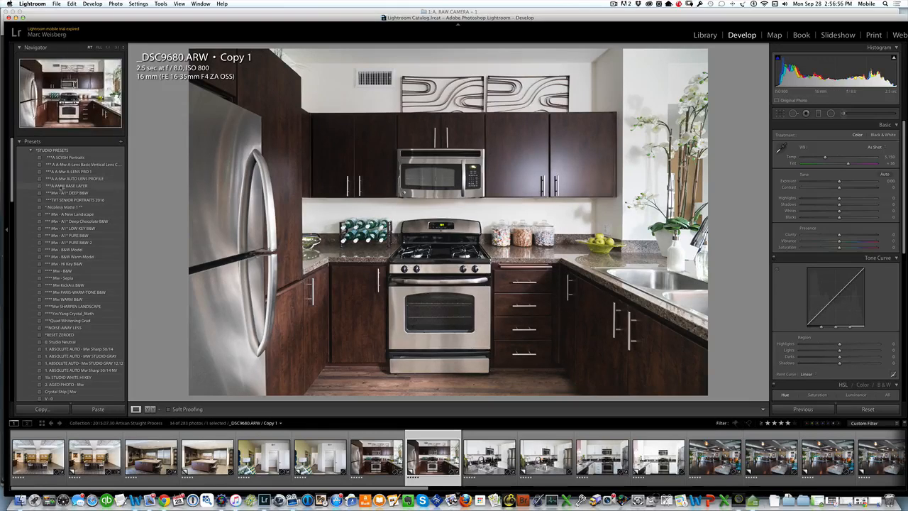
click(70, 186)
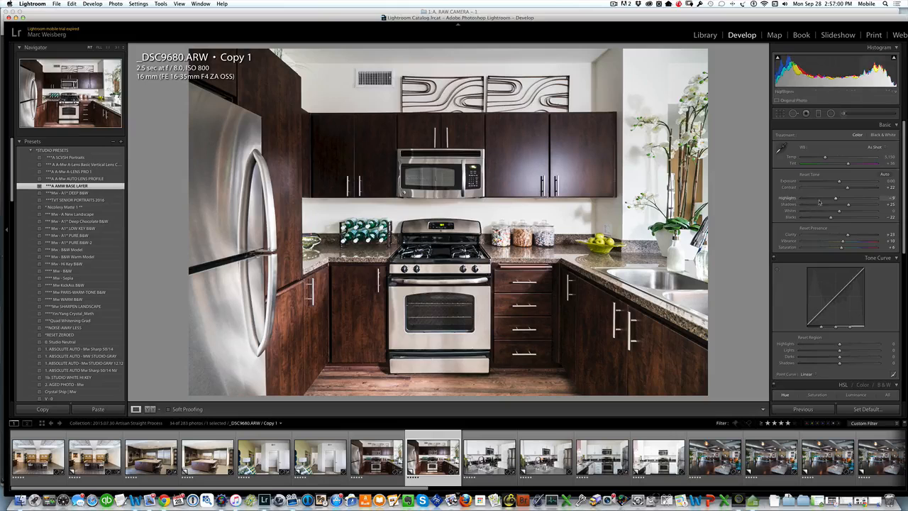
drag(830, 218, 825, 217)
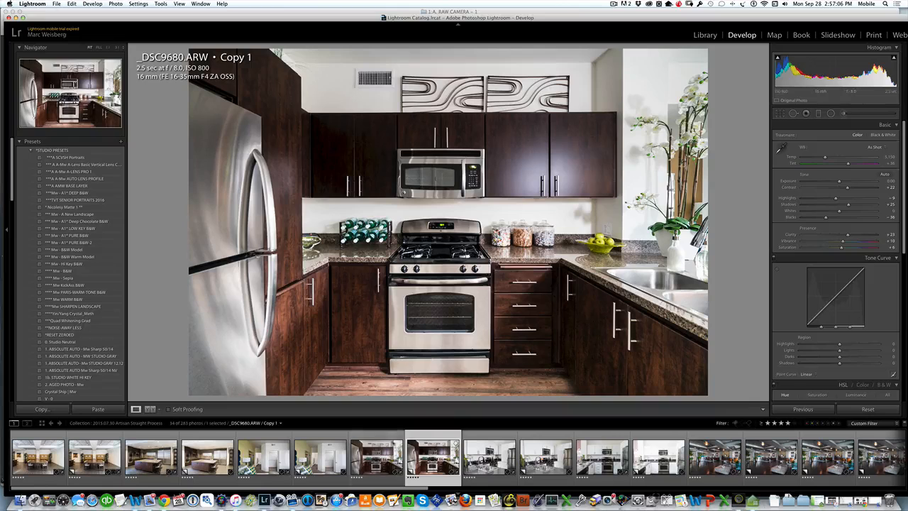
click(368, 461)
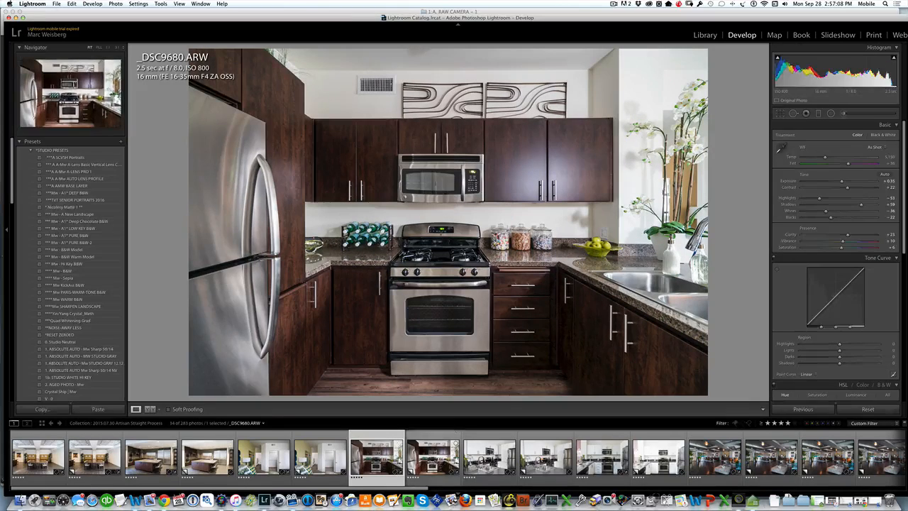
click(438, 462)
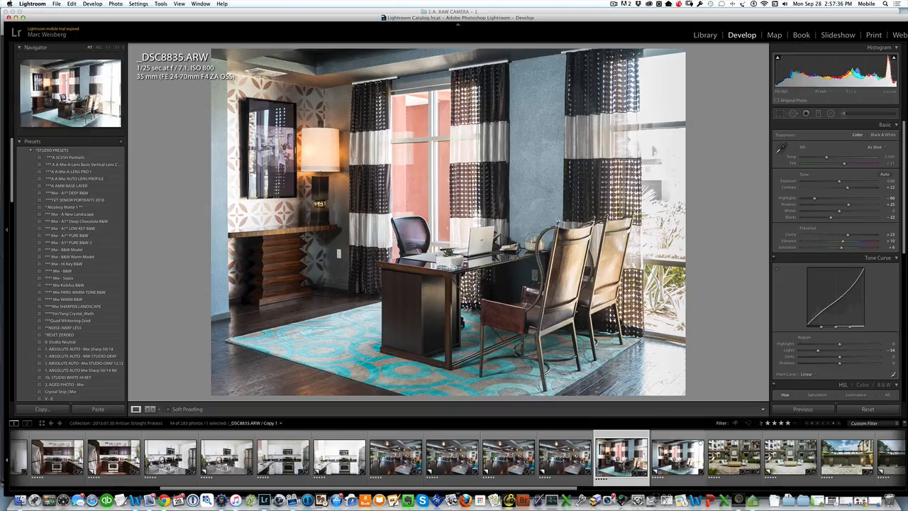
Step: Open Copy 1 of the office photo _DSC8835 and apply the A-LENS PRO 1 preset
click(680, 461)
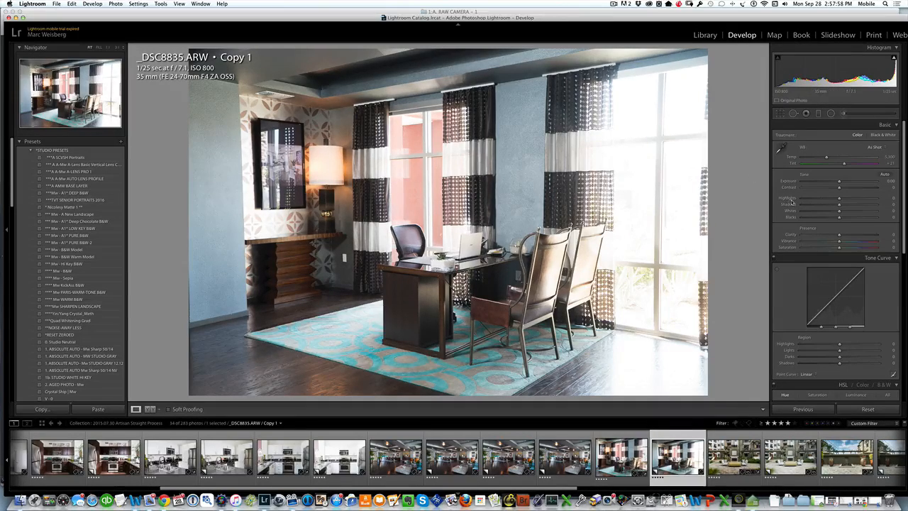
click(85, 172)
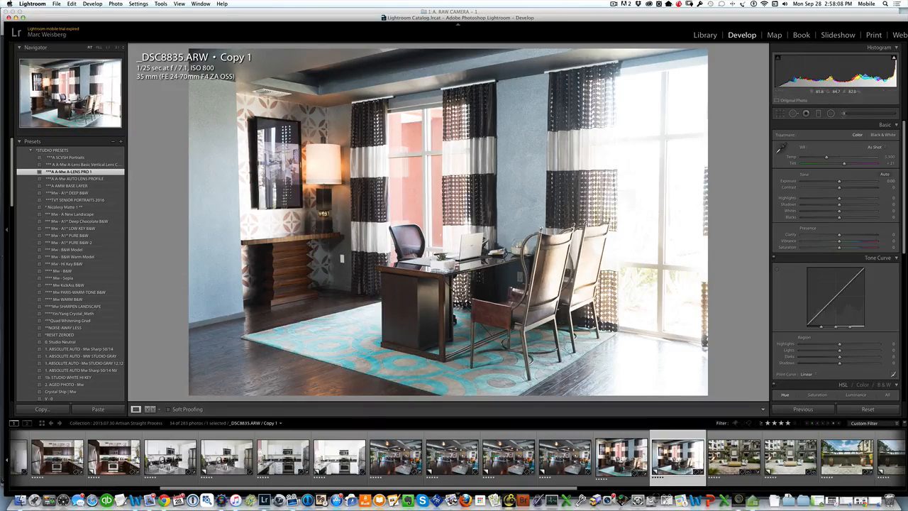
Step: Try the automatic Upright perspective correction on the office copy and undo it
scroll(819, 310, down, 5)
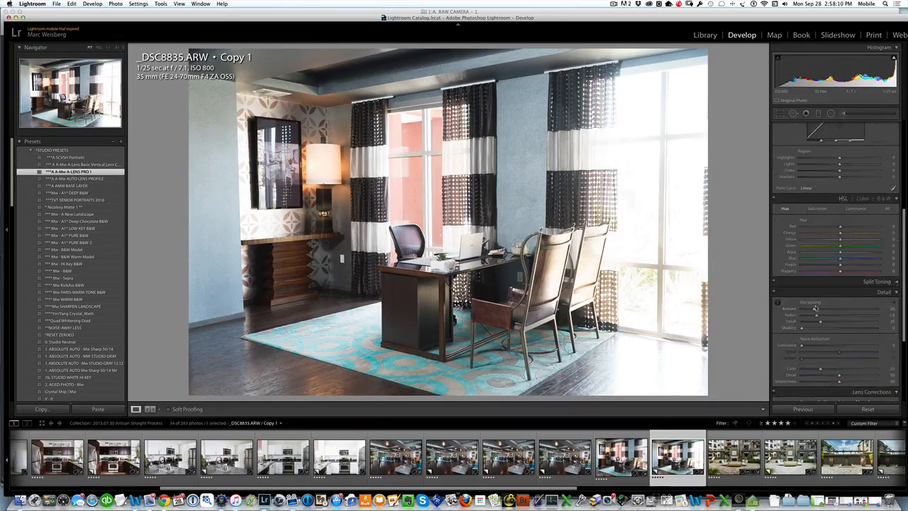
scroll(816, 312, down, 3)
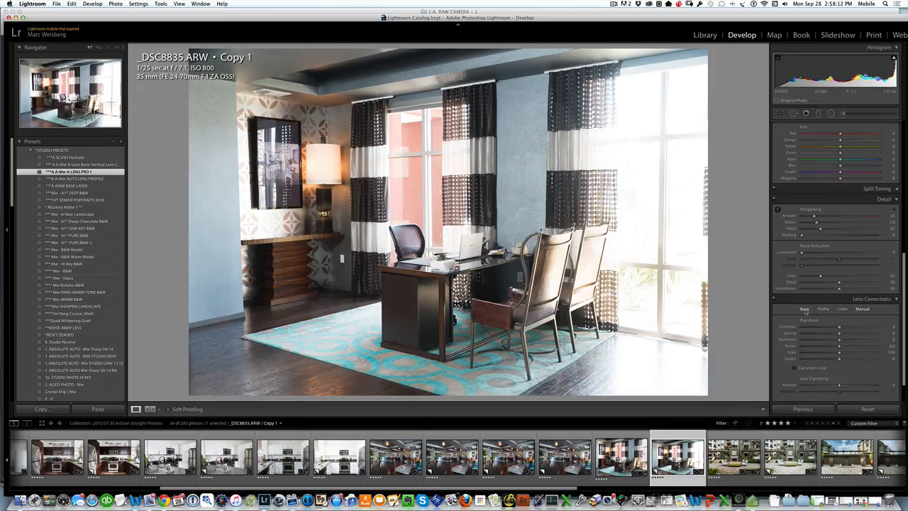
click(805, 310)
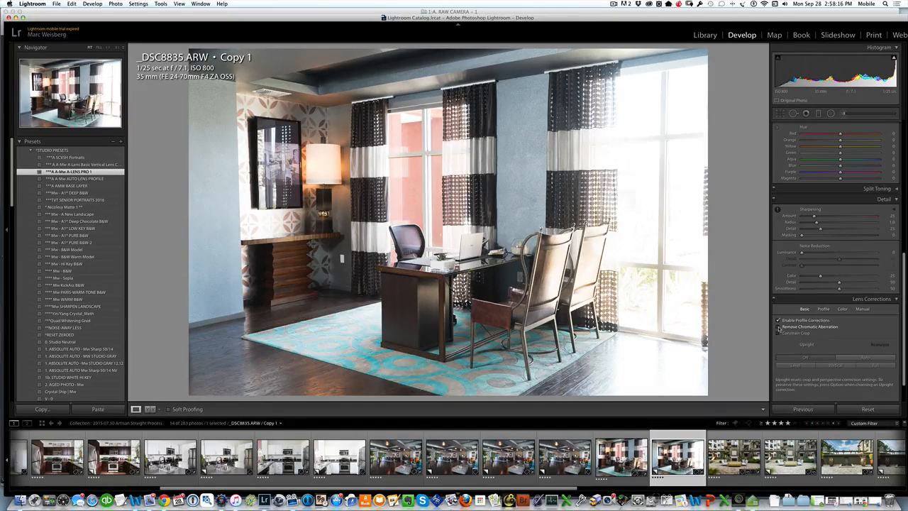
click(871, 362)
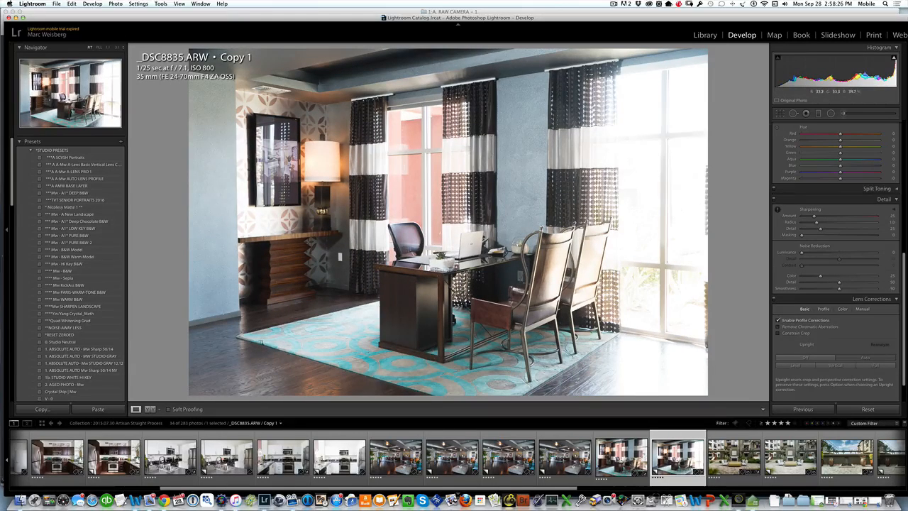
key(super+z)
Step: Apply the A-LENS PRO 1 preset followed by AUTO LENS PROFILE to the office copy
click(69, 172)
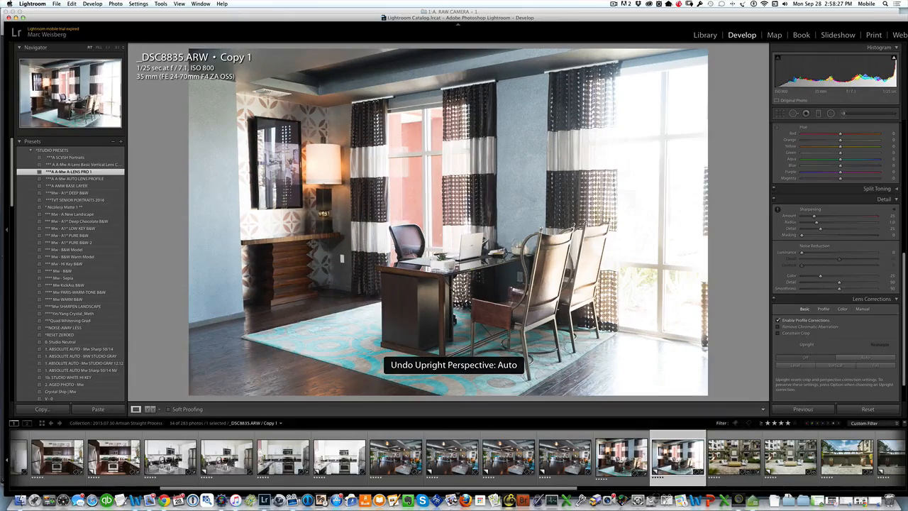
click(76, 178)
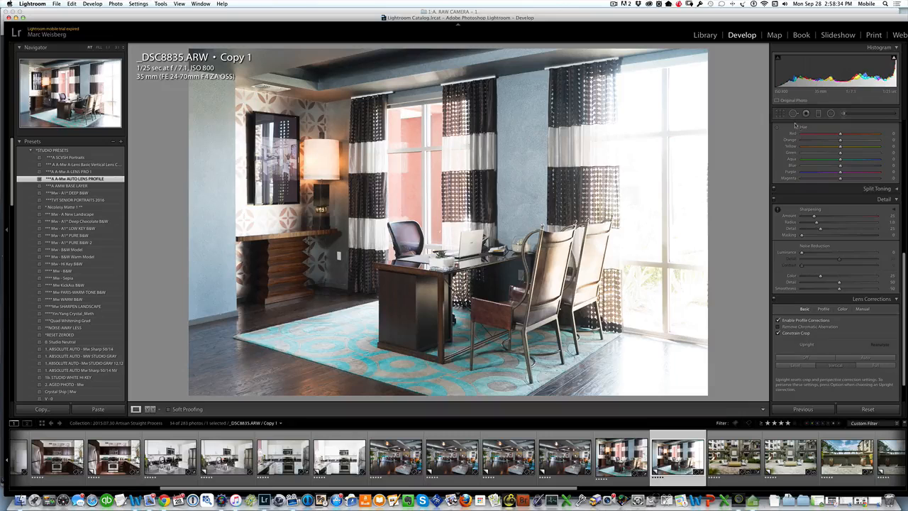
Step: Add a graduated filter from the office's right edge across to the framed artwork and apply the AMW BASE LAYER preset
click(817, 113)
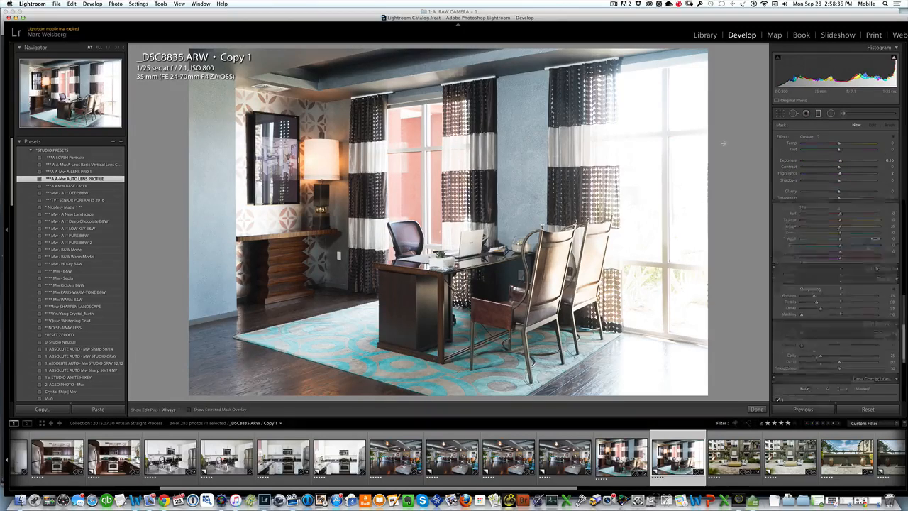
drag(717, 149, 250, 192)
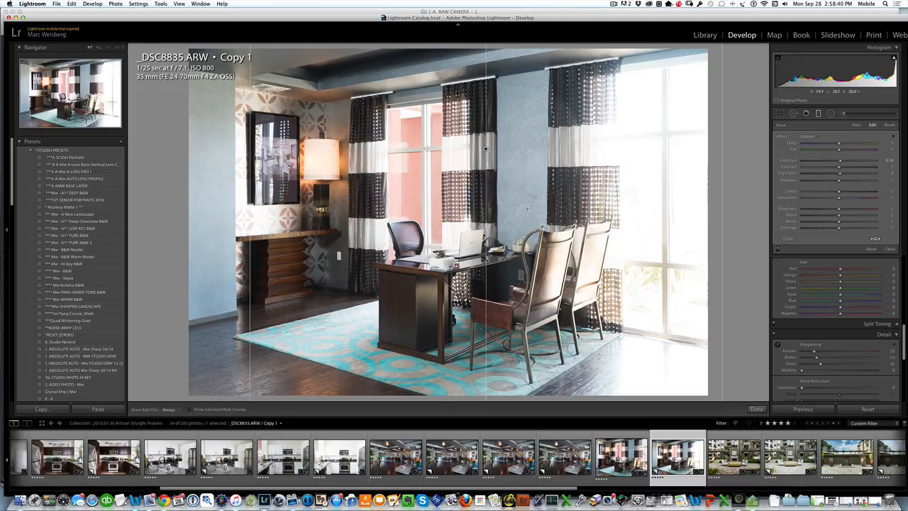
click(76, 186)
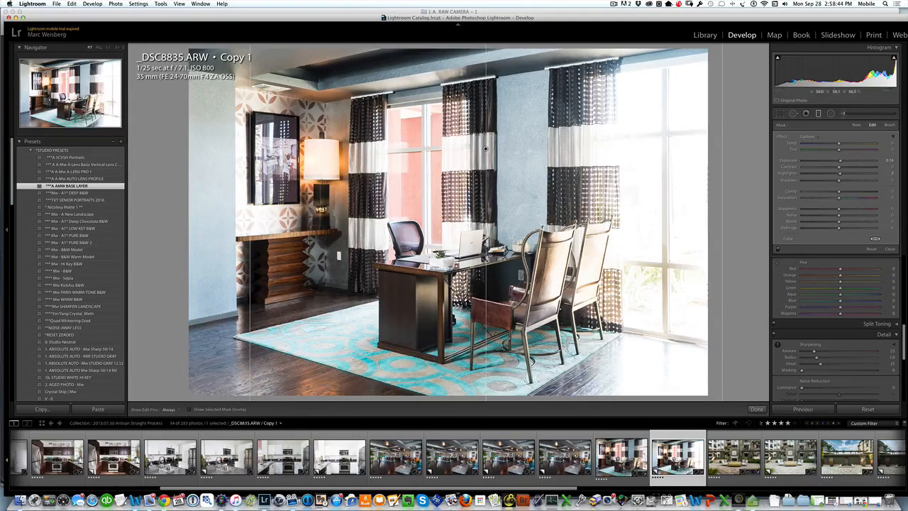
Step: Set the office window gradient's Exposure to about -1.05, Highlights to about -80 and Shadows to about -14
drag(837, 161, 808, 173)
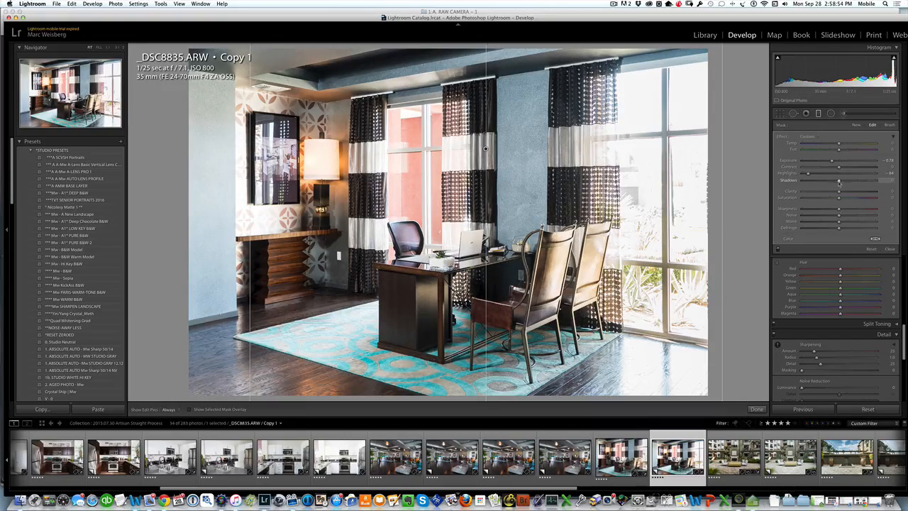
drag(837, 181, 834, 182)
drag(832, 162, 830, 162)
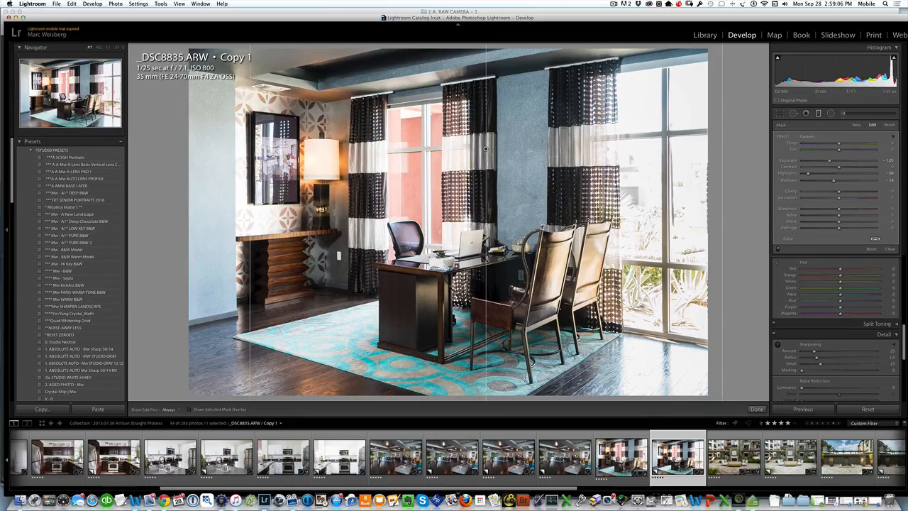
Step: Add a diagonal graduated filter from the office's lower-right corner toward the window with Exposure about -1.5 and lowered Shadows
mouse_move(733, 373)
mouse_down()
mouse_move(712, 370)
mouse_move(690, 330)
mouse_move(676, 256)
mouse_up()
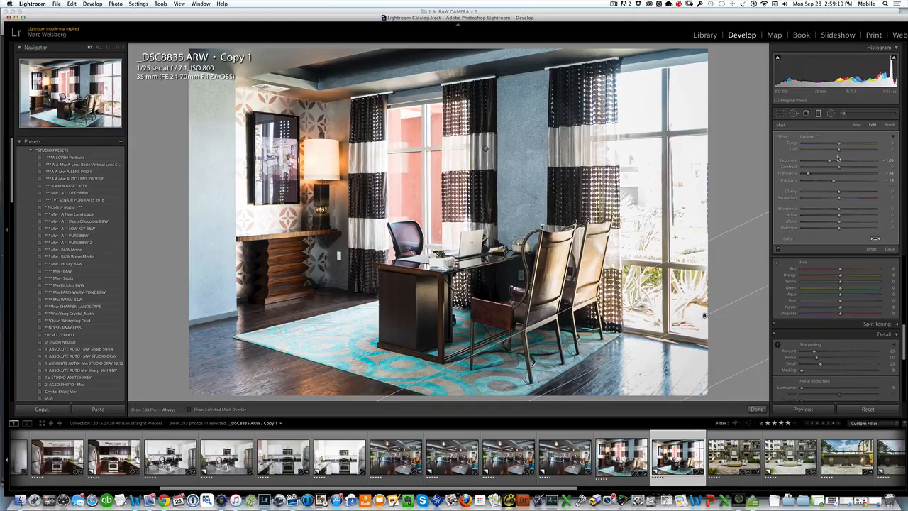
drag(827, 160, 825, 160)
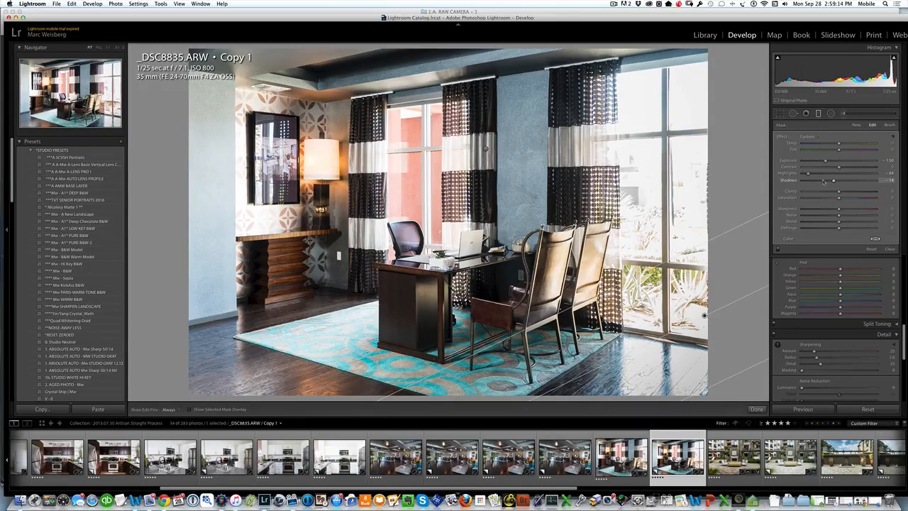
click(823, 181)
click(889, 249)
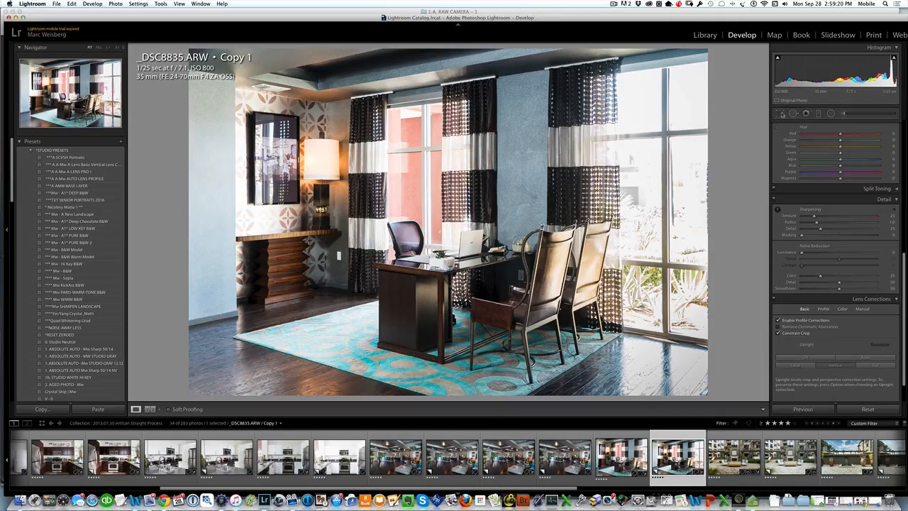
Step: Crop a thin strip off the office copy's right edge and compare the result with the original photo
key(r)
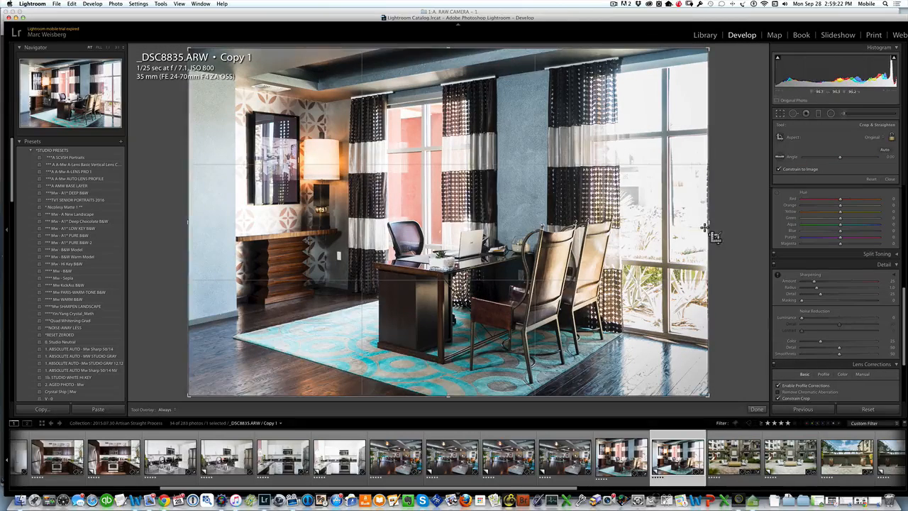
drag(709, 221, 707, 221)
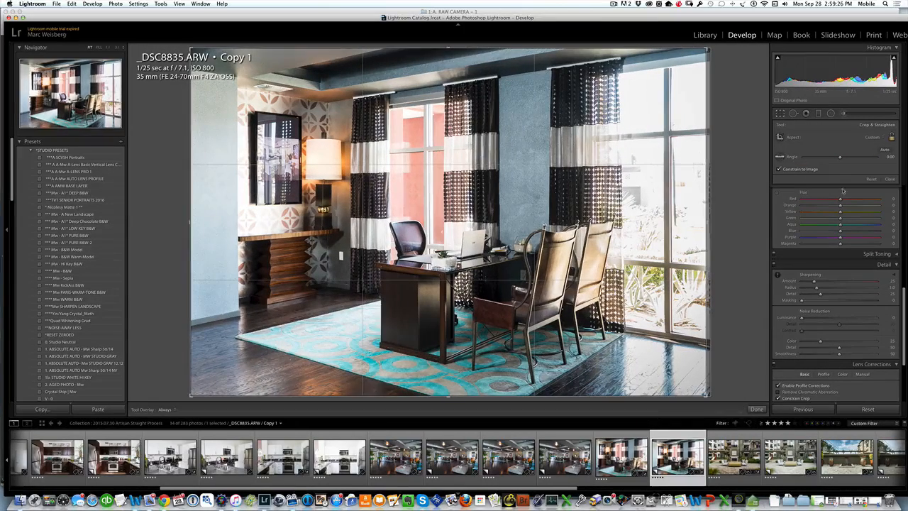
click(891, 179)
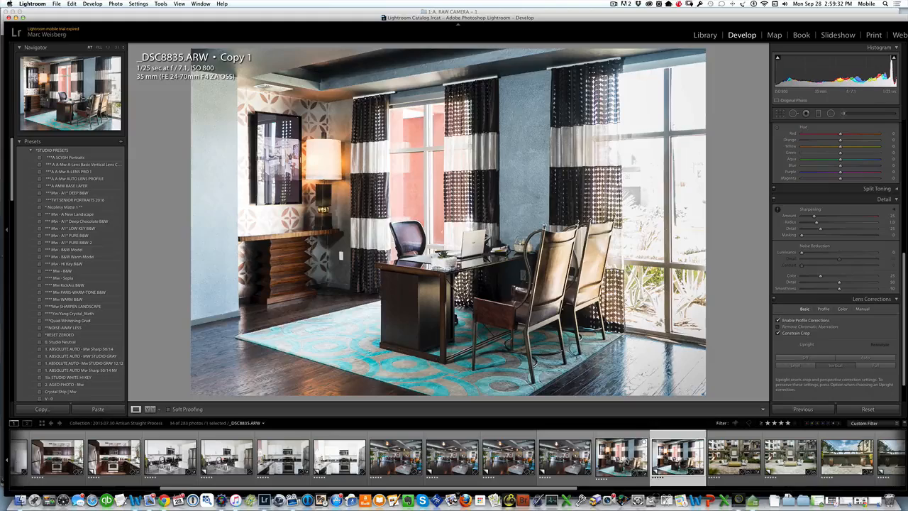
click(622, 458)
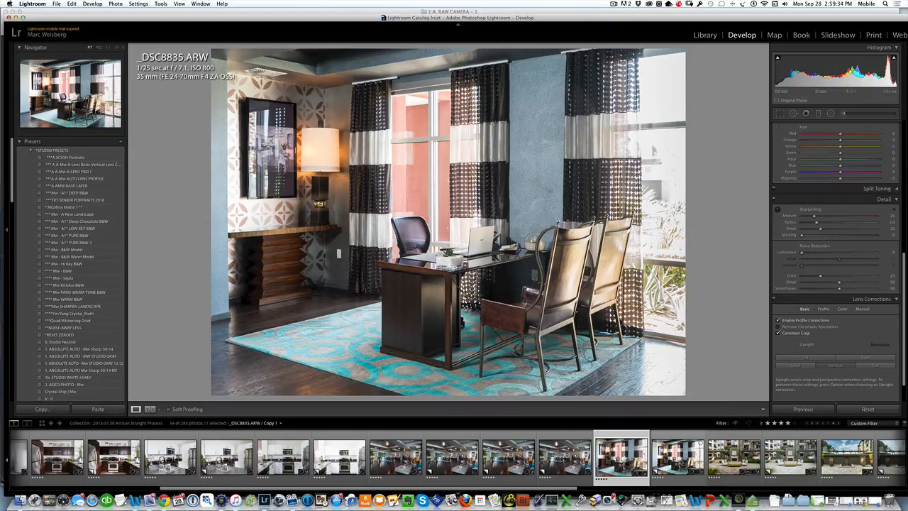
key(Right)
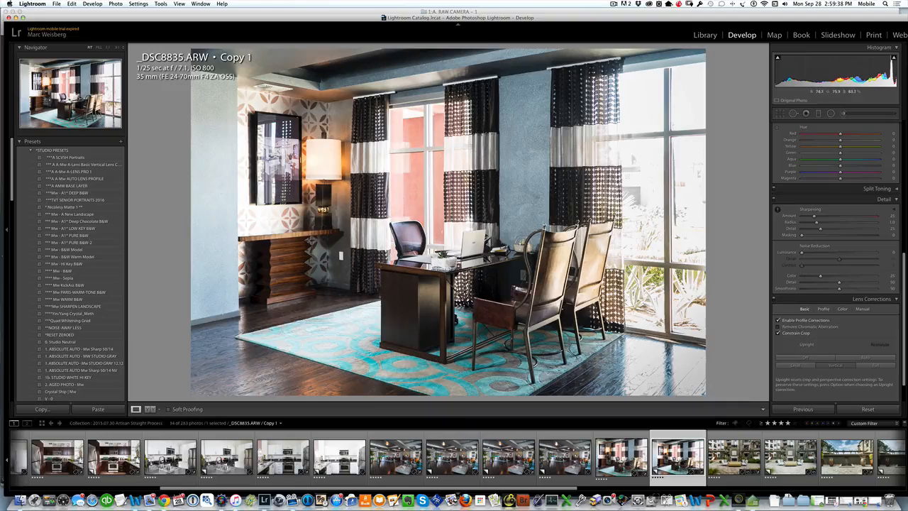
Step: Crop the office copy inward from its left edge to trim part of the blue wall
click(779, 113)
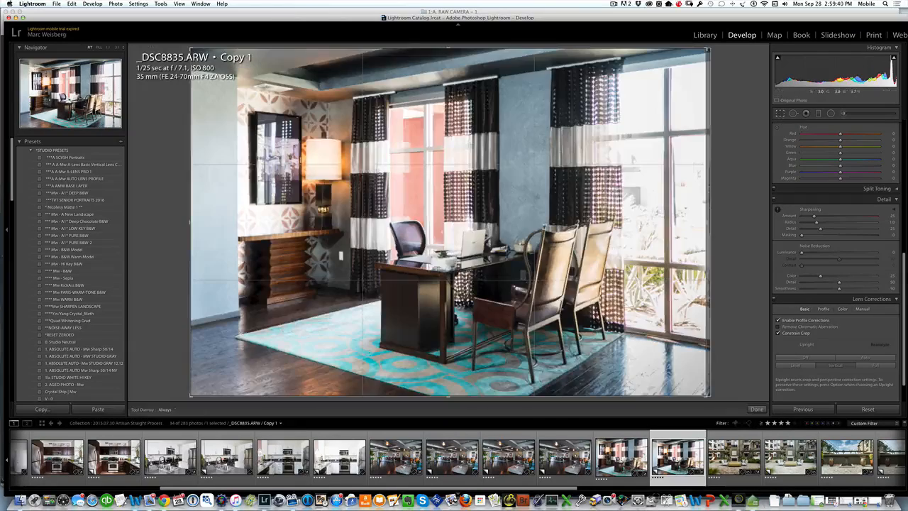
drag(190, 222, 202, 222)
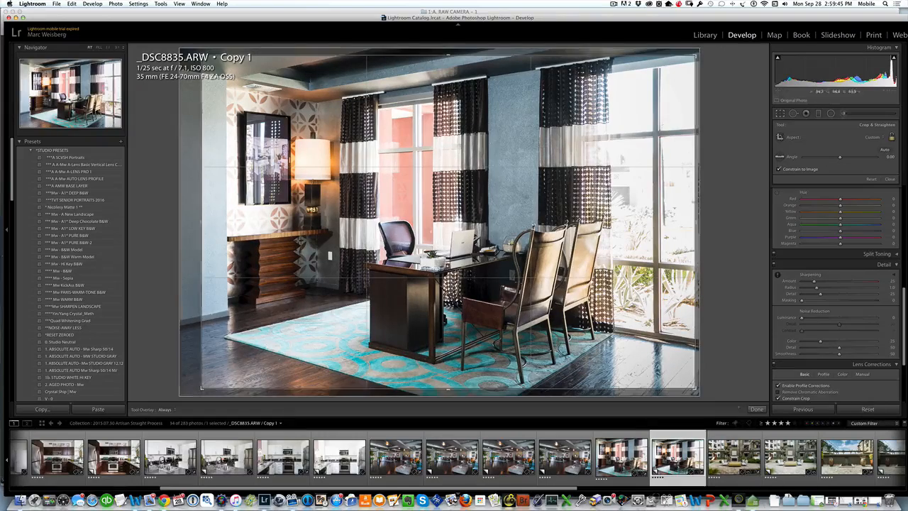
click(890, 180)
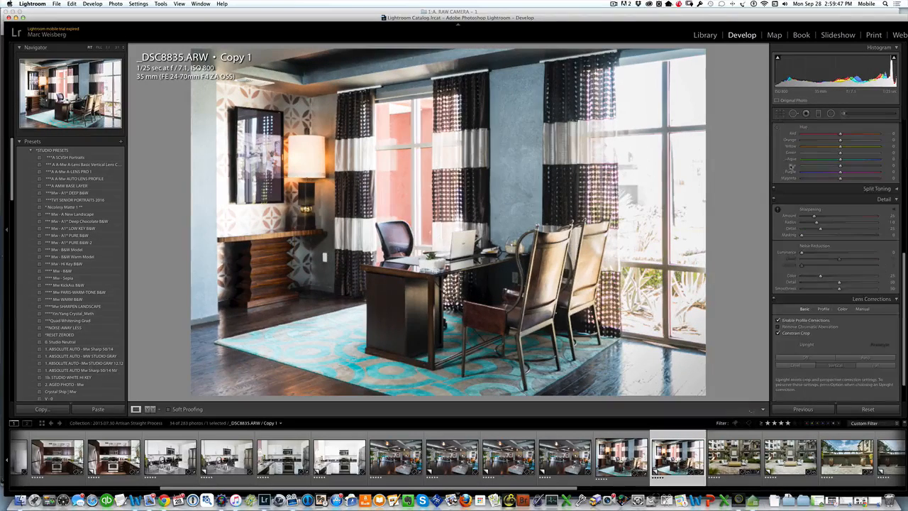
Step: Add a vertical graduated filter from the office's left edge toward the middle curtains and set its Exposure to about -0.66
click(818, 114)
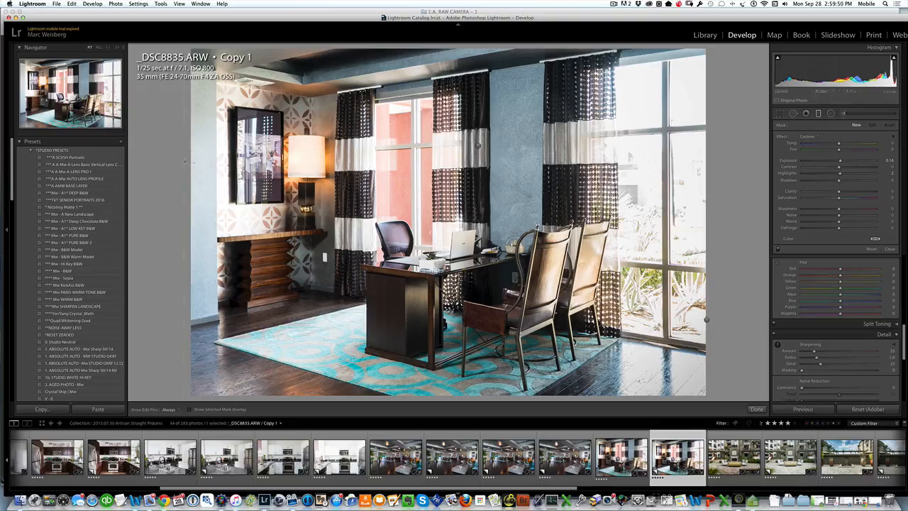
drag(184, 162, 459, 162)
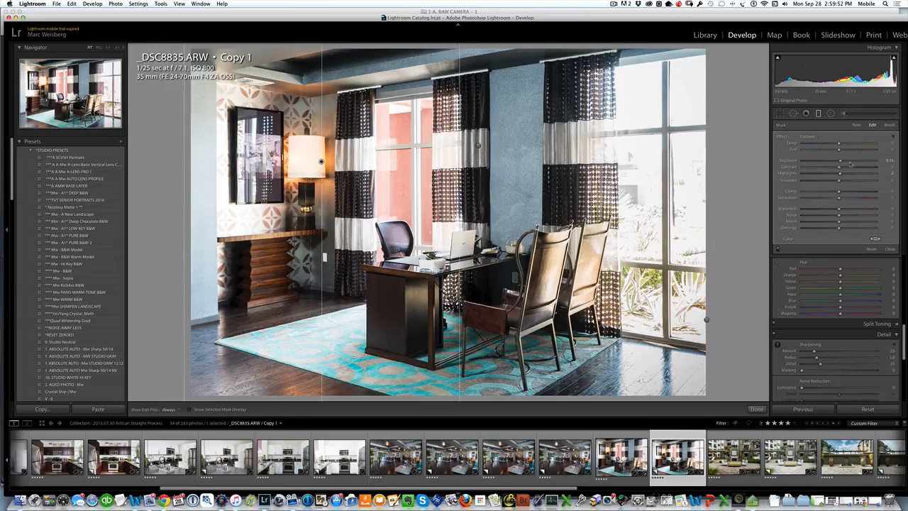
drag(839, 161, 834, 164)
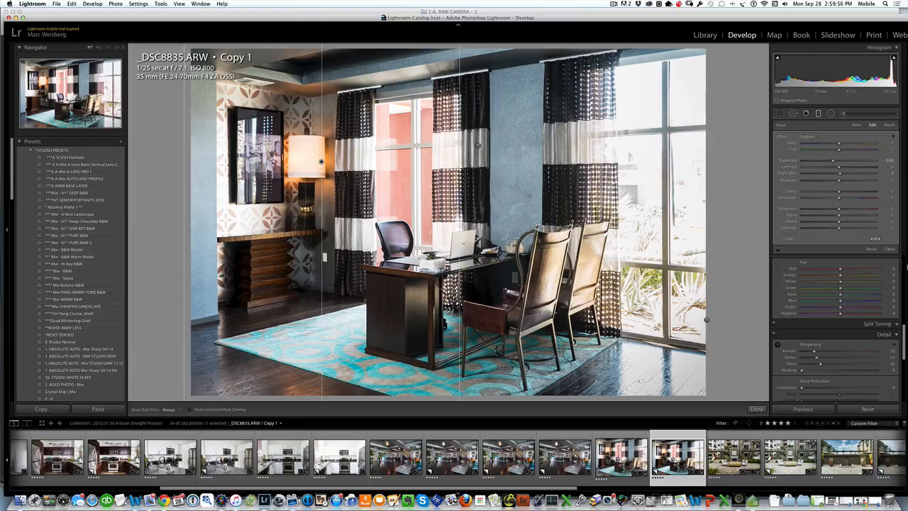
click(890, 249)
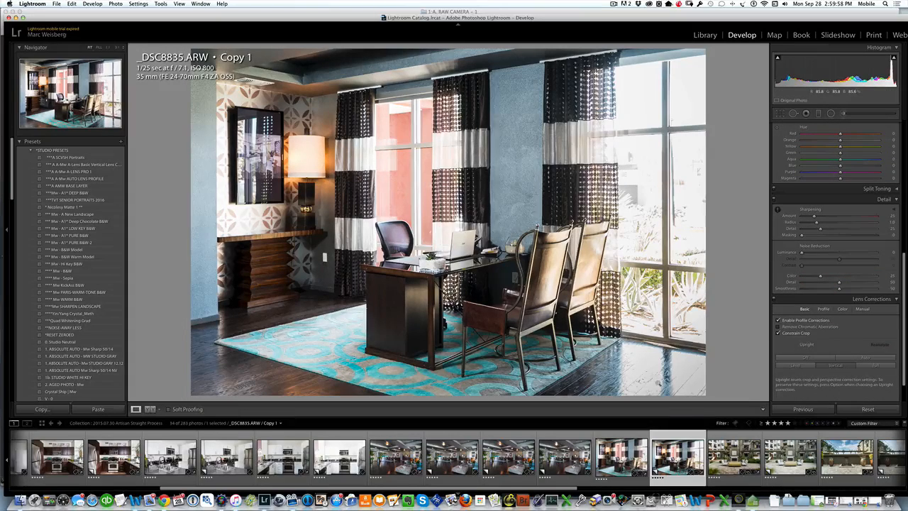
Step: Compare the edited office copy with the original office photo by switching back and forth between them
click(622, 458)
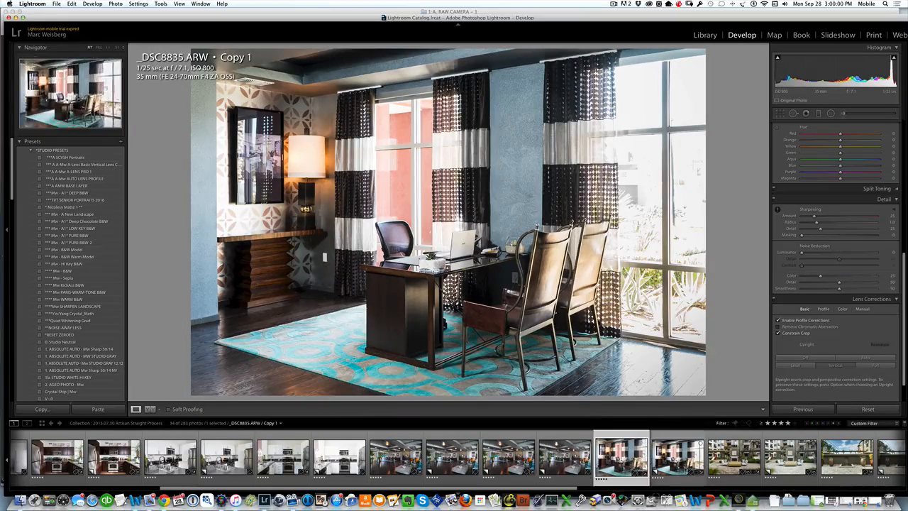
key(Right)
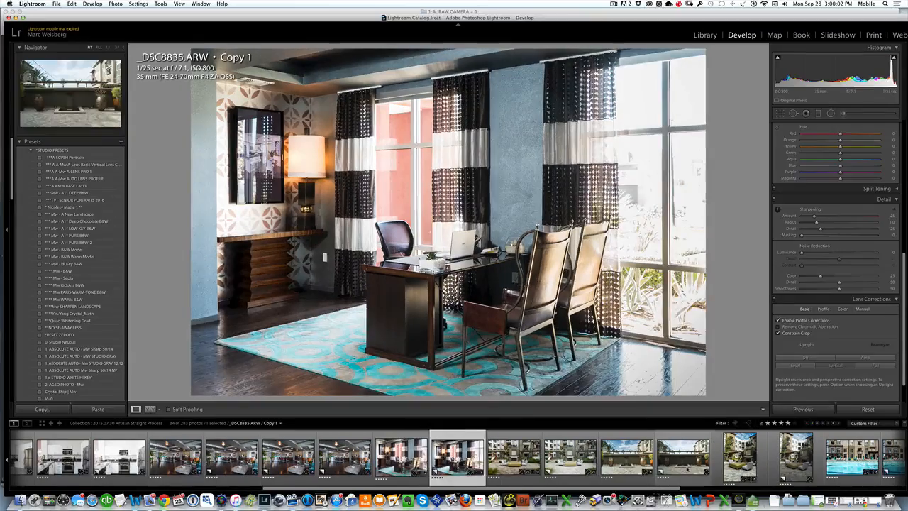
key(Left)
key(Right)
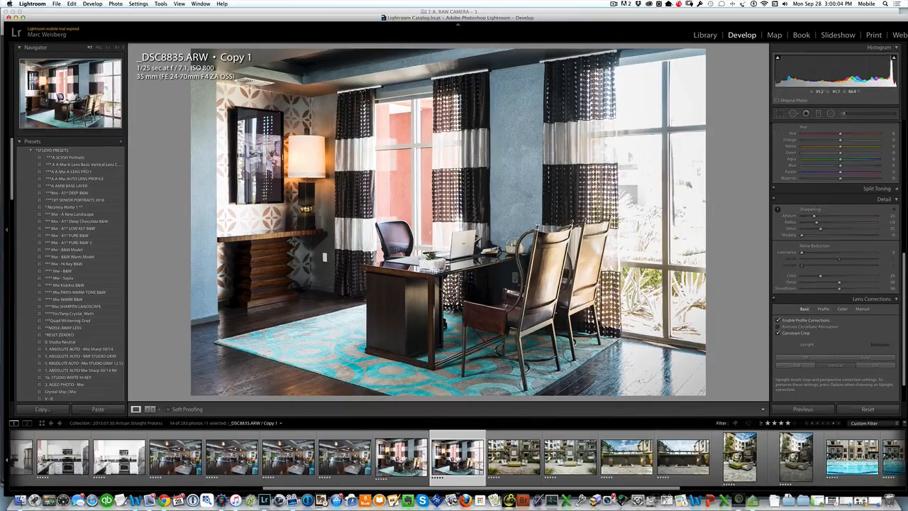
key(Left)
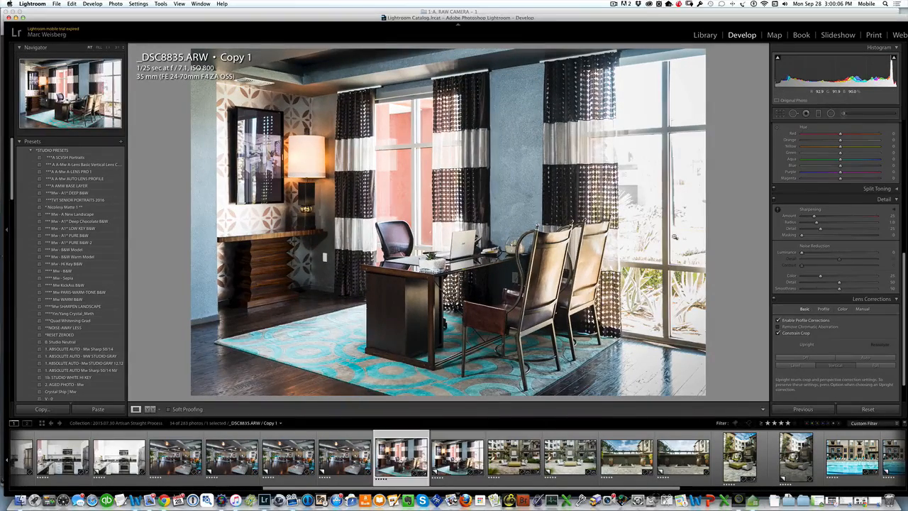
key(Right)
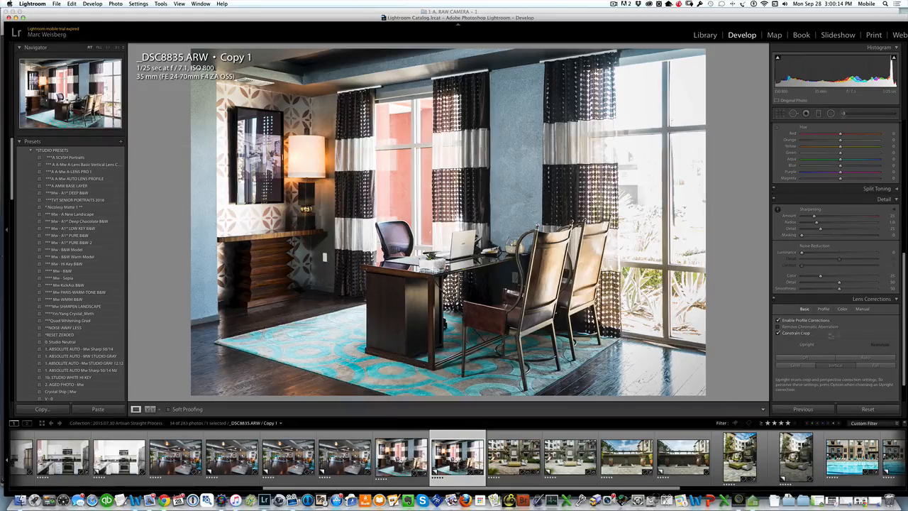
Step: Set the office copy's manual Vertical lens correction to -2 and compare the result with the original photo
click(862, 309)
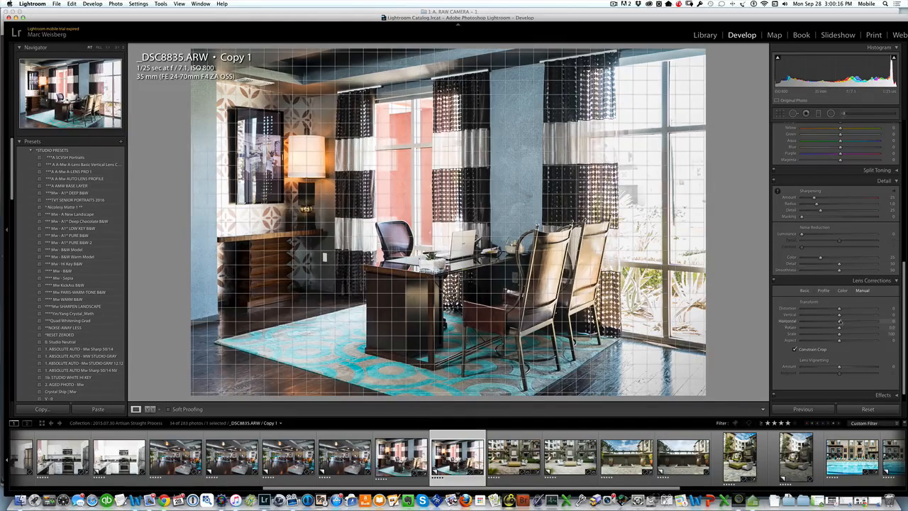
drag(840, 316, 842, 318)
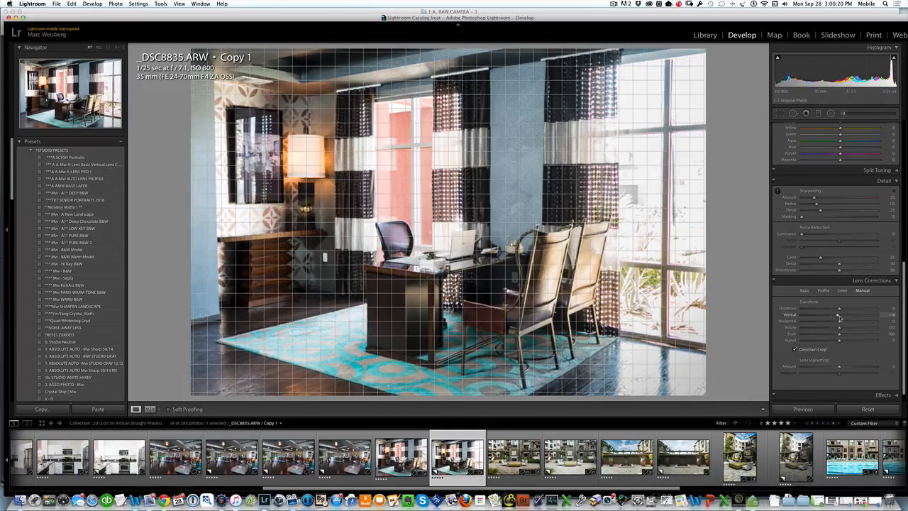
drag(840, 318, 839, 317)
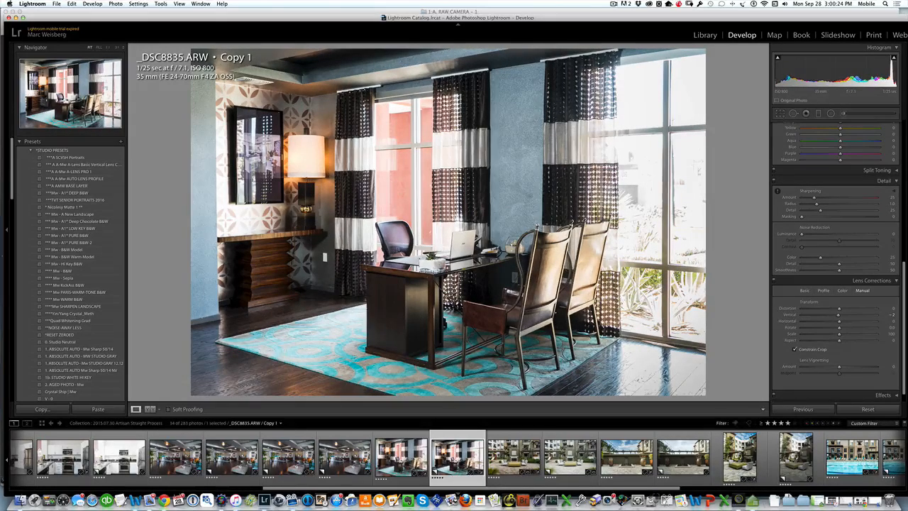
key(Left)
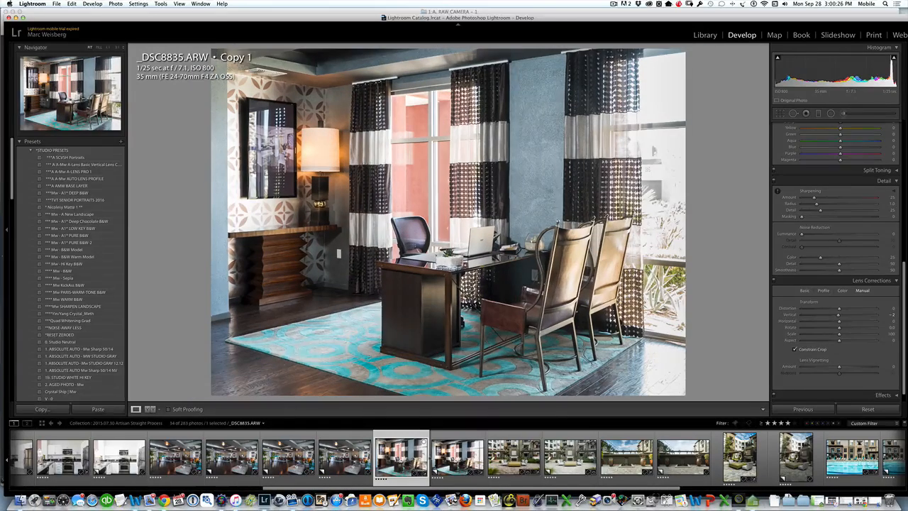
key(Right)
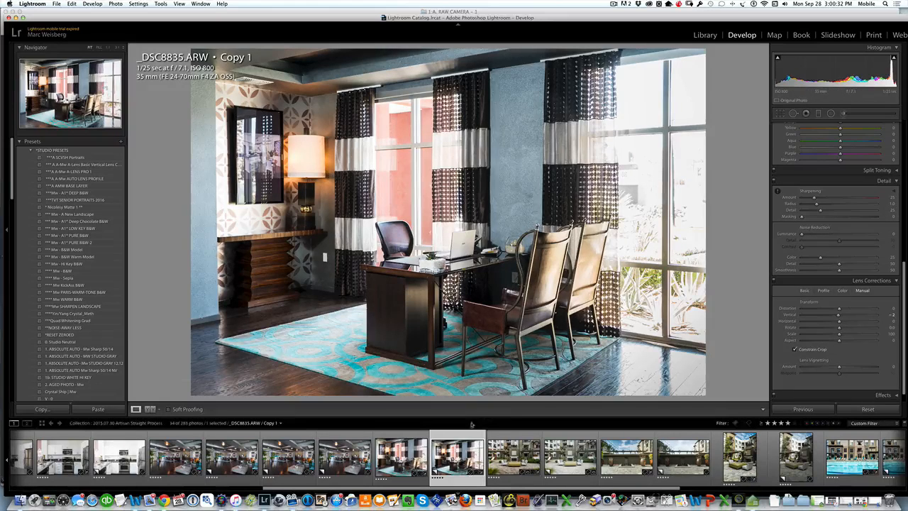
Step: Review the office copy's Create Virtual Copy and Reset Settings history states, and return to the latest Vertical Perspective state
scroll(57, 246, down, 12)
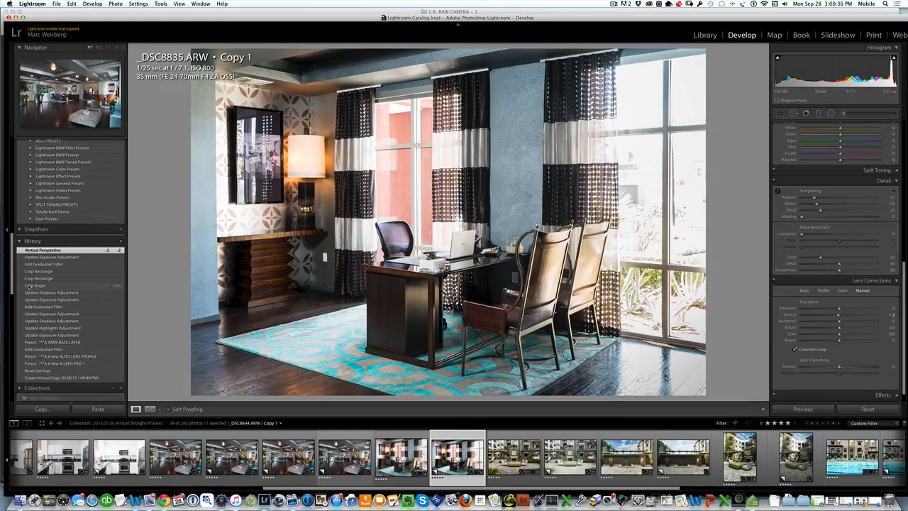
scroll(29, 291, down, 3)
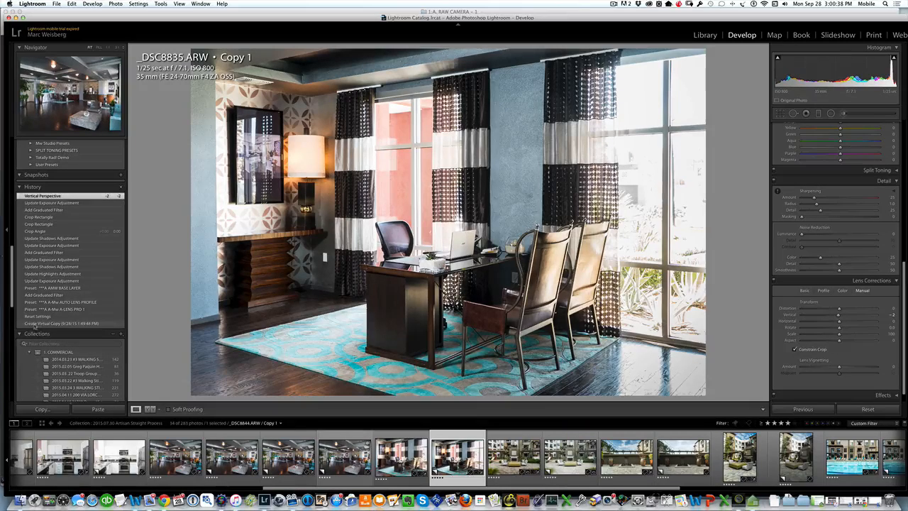
click(34, 323)
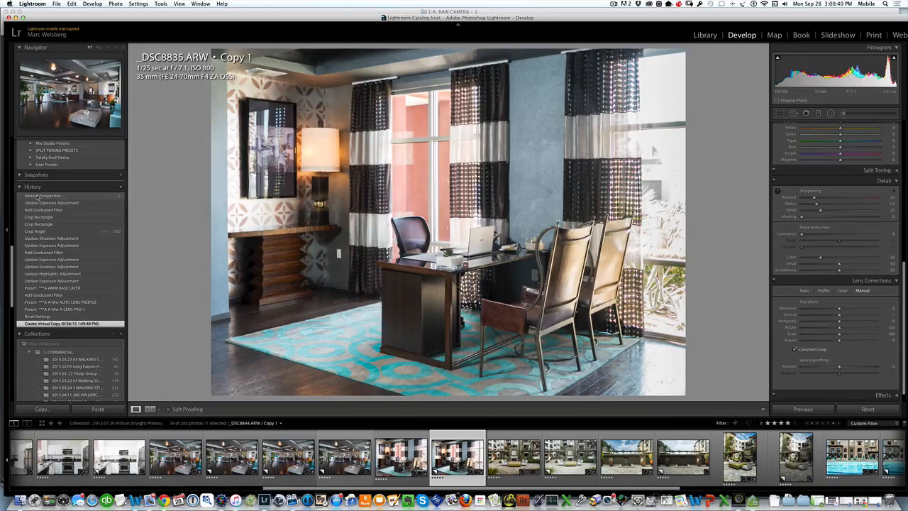
click(35, 316)
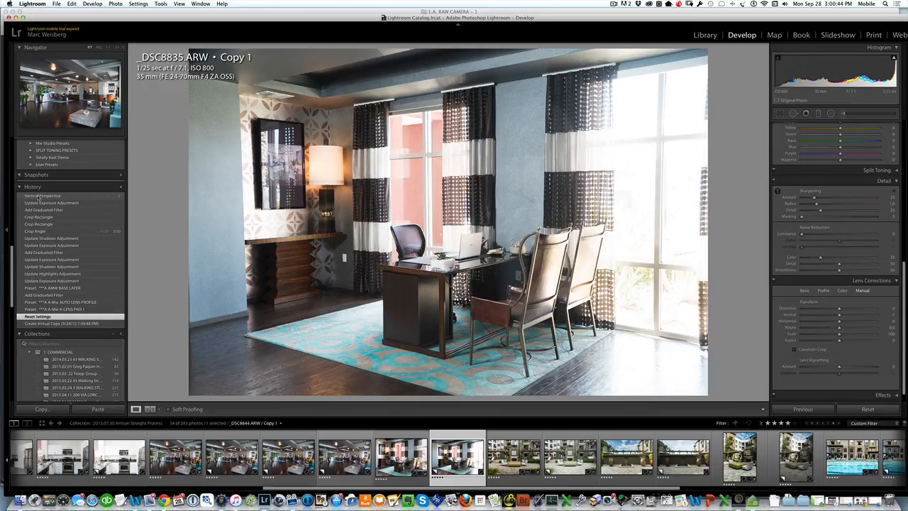
click(41, 196)
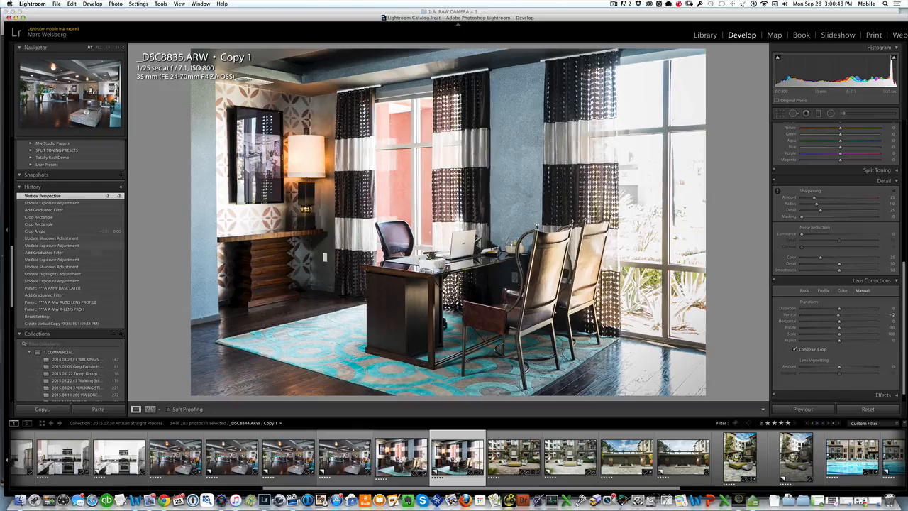
scroll(83, 254, up, 10)
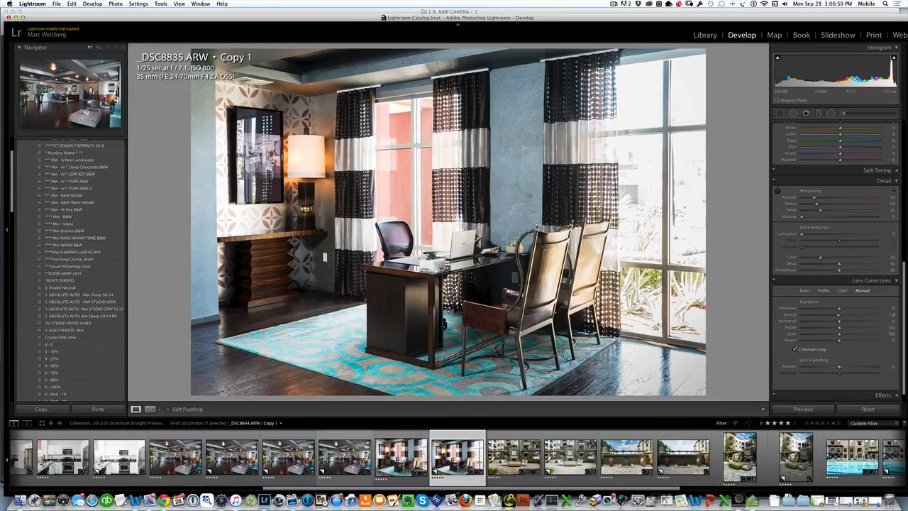
Step: Start exporting the office copy from the Library grid and choose the Jpeg 10x10 300 DPI user preset
key(g)
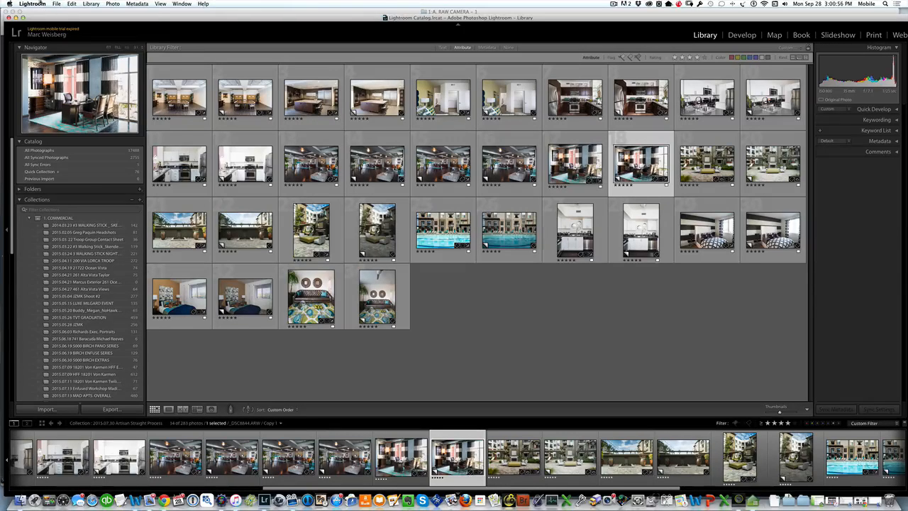
click(55, 4)
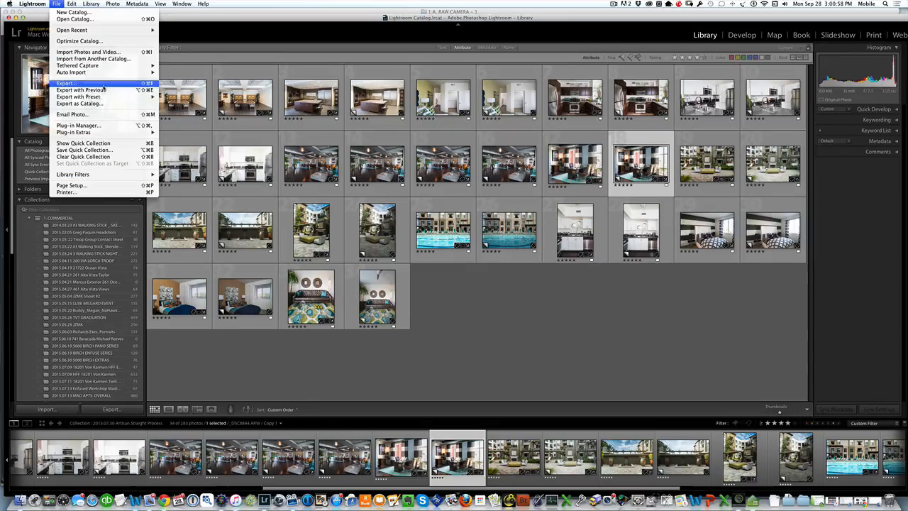
click(103, 84)
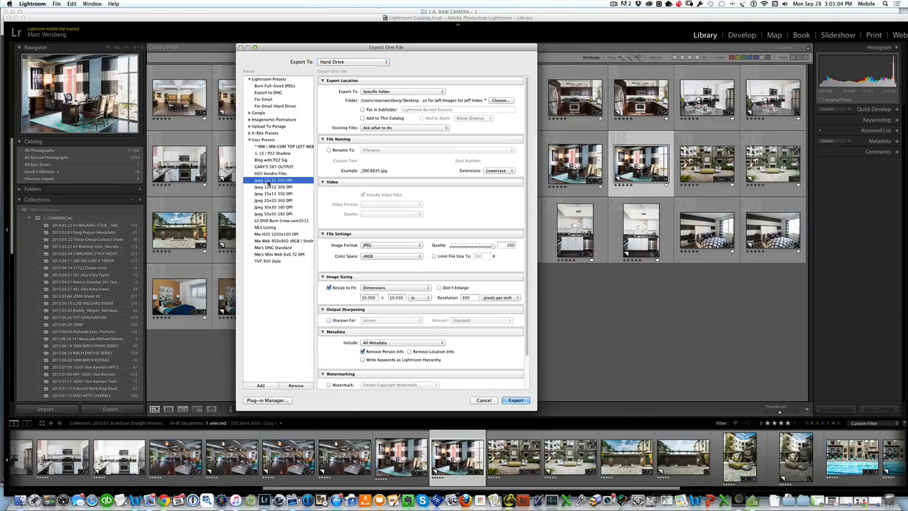
click(273, 180)
click(33, 3)
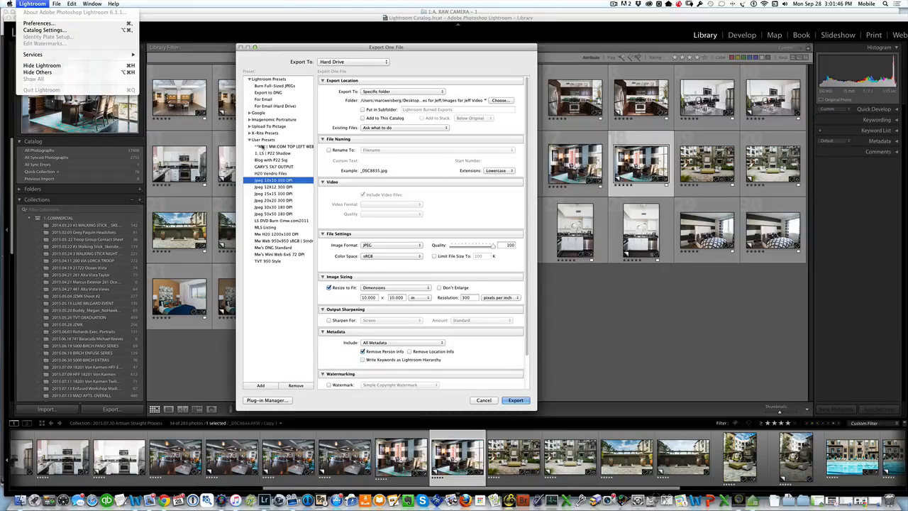
click(450, 65)
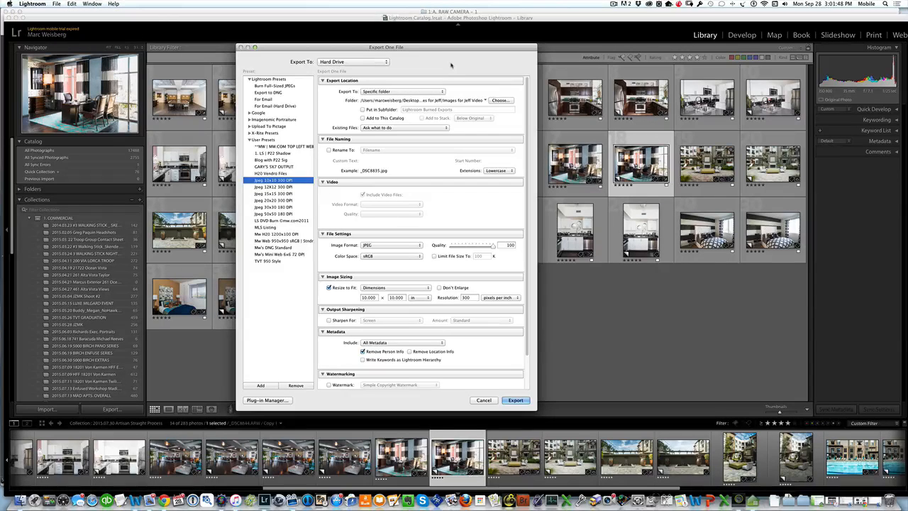